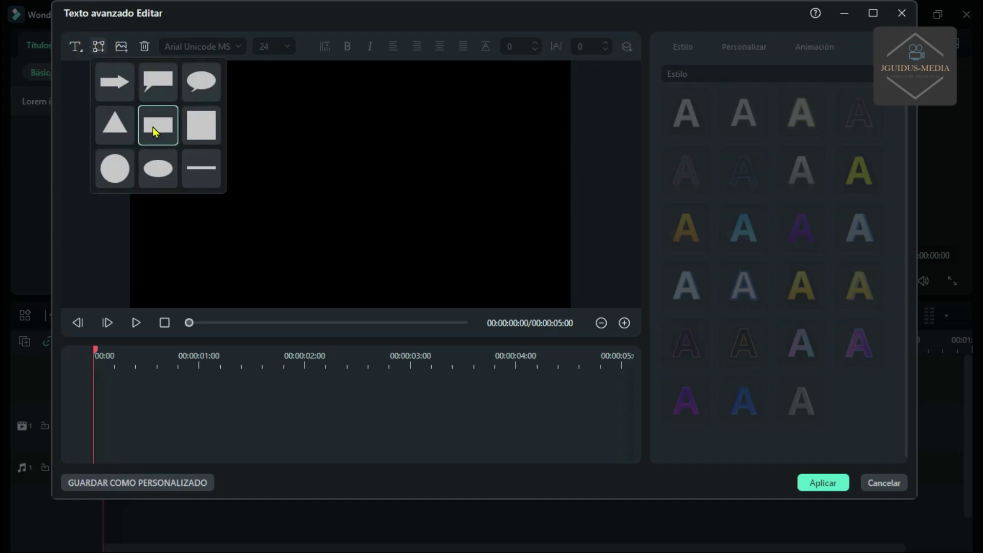
Add a rectangle shape to the title and turn off its text fill and shape border
{"action": "left_click", "coordinate": [156, 132]}
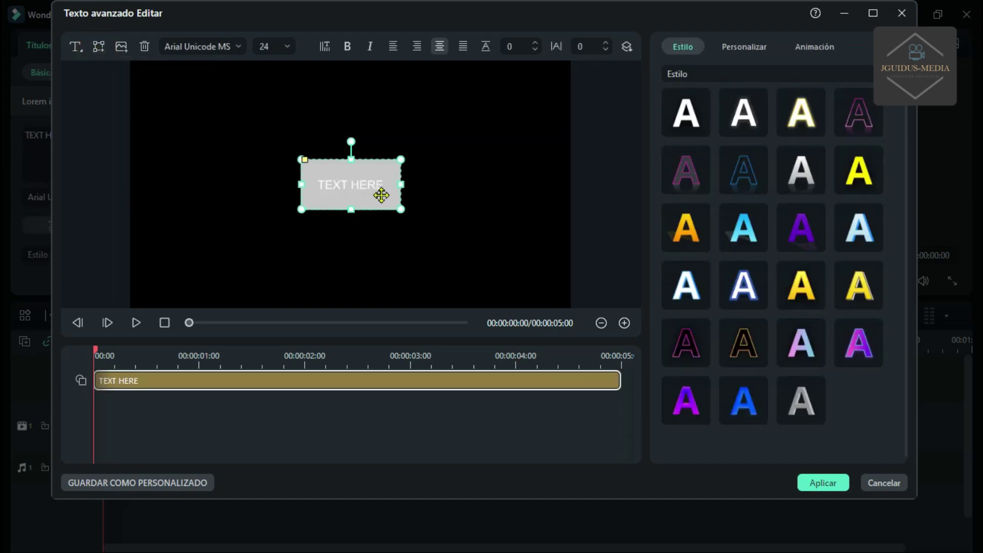
{"action": "left_click", "coordinate": [759, 51]}
{"action": "left_click", "coordinate": [704, 113]}
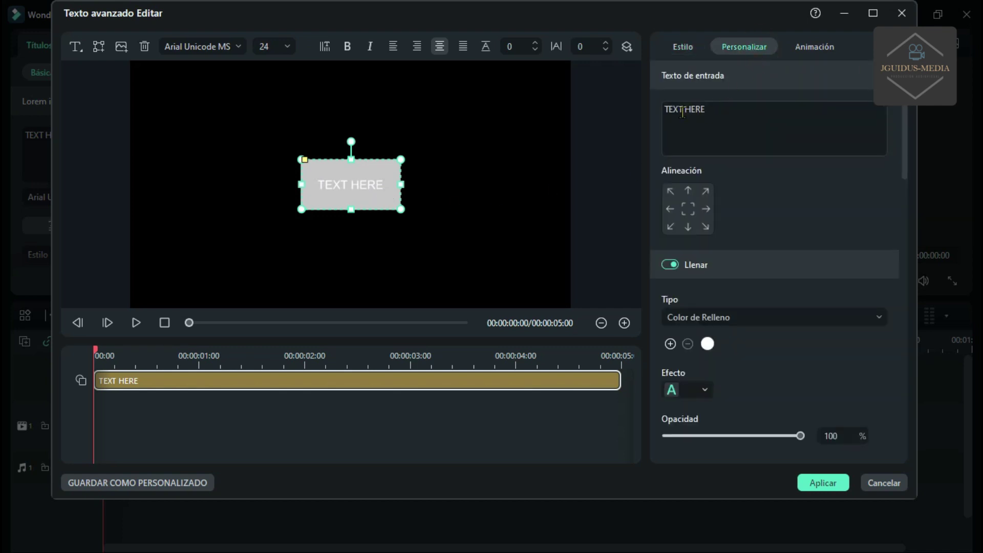
{"action": "left_click", "coordinate": [669, 264]}
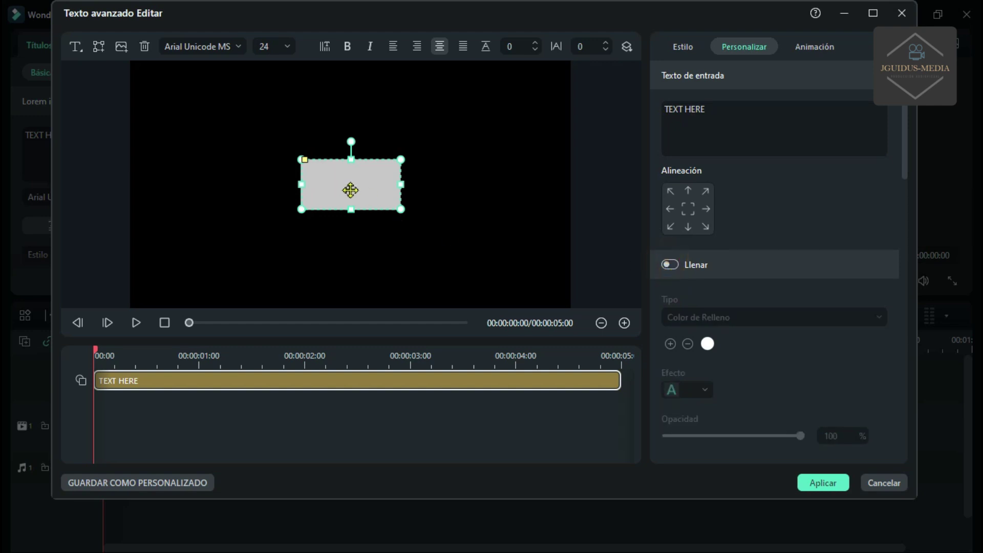
{"action": "scroll", "coordinate": [821, 329], "scroll_direction": "down", "scroll_amount": 4}
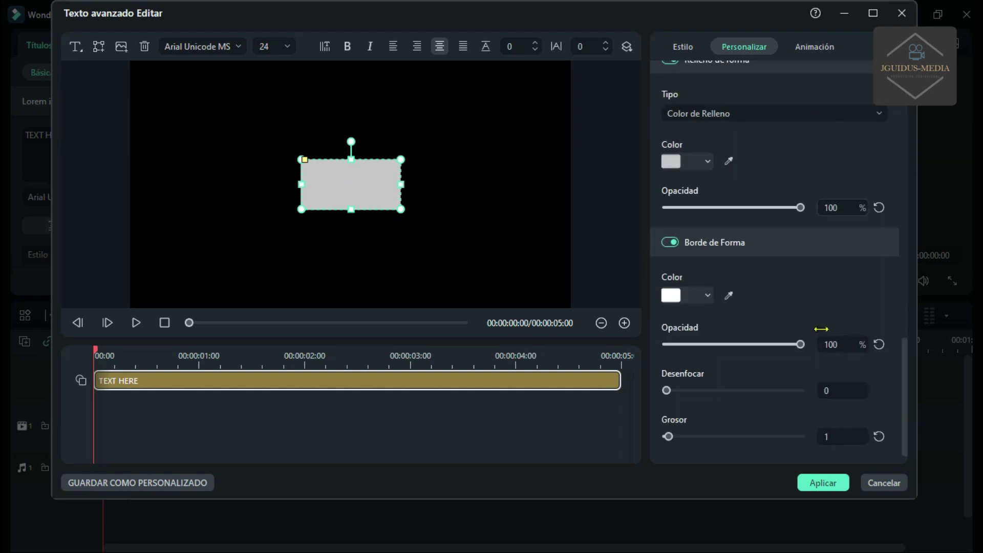
{"action": "left_click", "coordinate": [669, 244]}
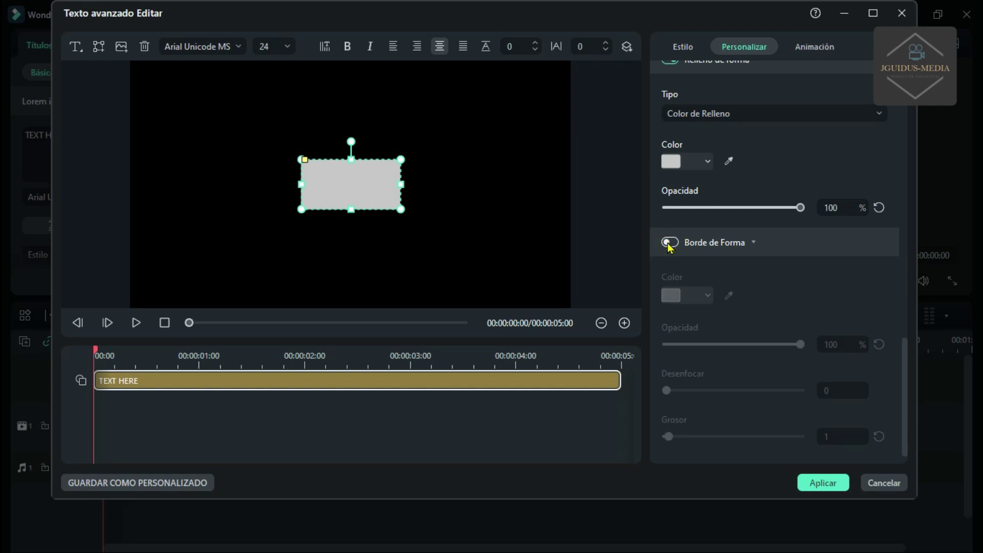
Turn the rectangle into a larger white shape with fully rounded ends
{"action": "scroll", "coordinate": [803, 188], "scroll_direction": "up", "scroll_amount": 4}
{"action": "left_click_drag", "start_coordinate": [399, 209], "coordinate": [468, 244]}
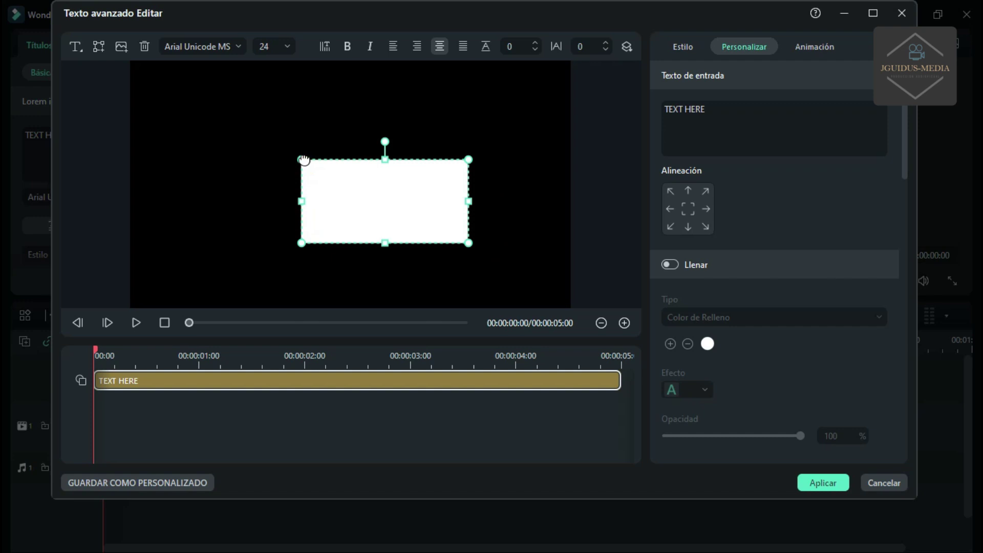
{"action": "left_click_drag", "start_coordinate": [309, 160], "coordinate": [347, 158]}
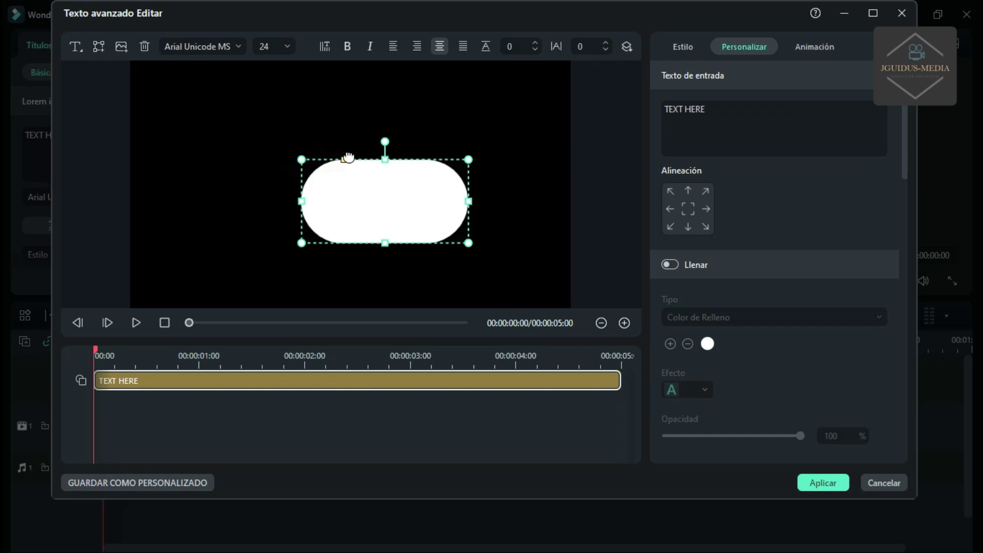
Reshape the white shape into a long, flat bar centred in the lower part of the frame and apply the title edits
{"action": "left_click_drag", "start_coordinate": [302, 202], "coordinate": [166, 202]}
{"action": "left_click_drag", "start_coordinate": [468, 201], "coordinate": [540, 201]}
{"action": "left_click_drag", "start_coordinate": [353, 159], "coordinate": [352, 191]}
{"action": "left_click_drag", "start_coordinate": [540, 217], "coordinate": [459, 217]}
{"action": "left_click_drag", "start_coordinate": [306, 228], "coordinate": [344, 268]}
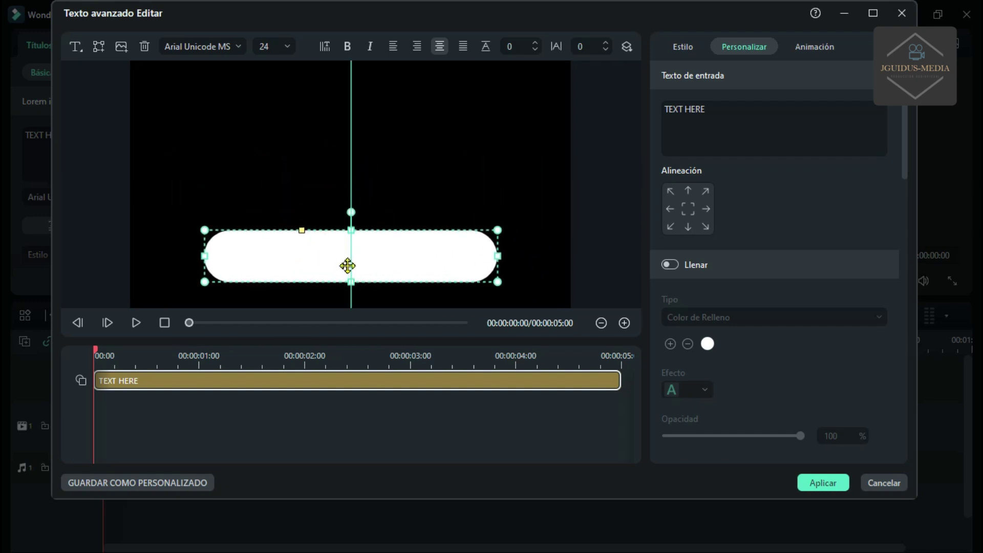
{"action": "left_click", "coordinate": [823, 482]}
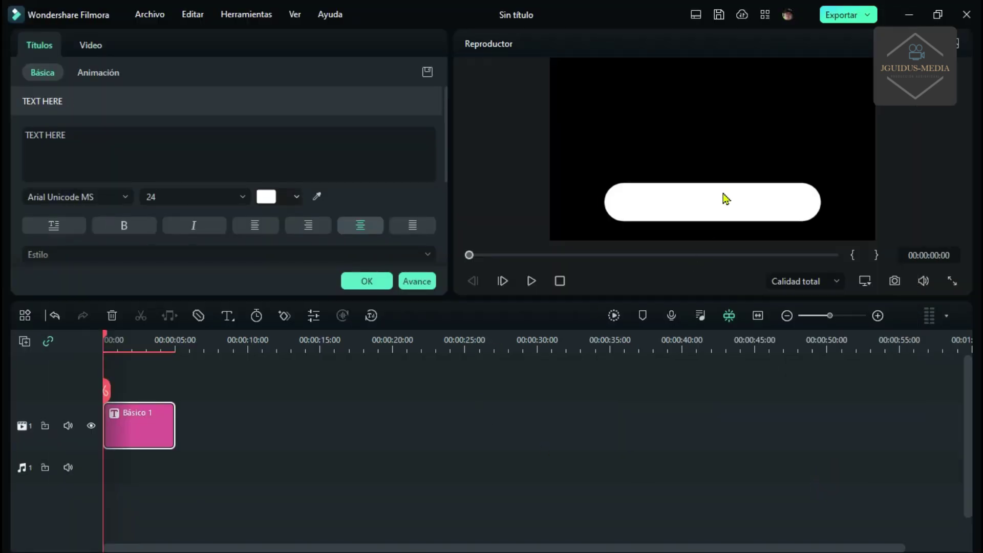
{"action": "left_click", "coordinate": [368, 281]}
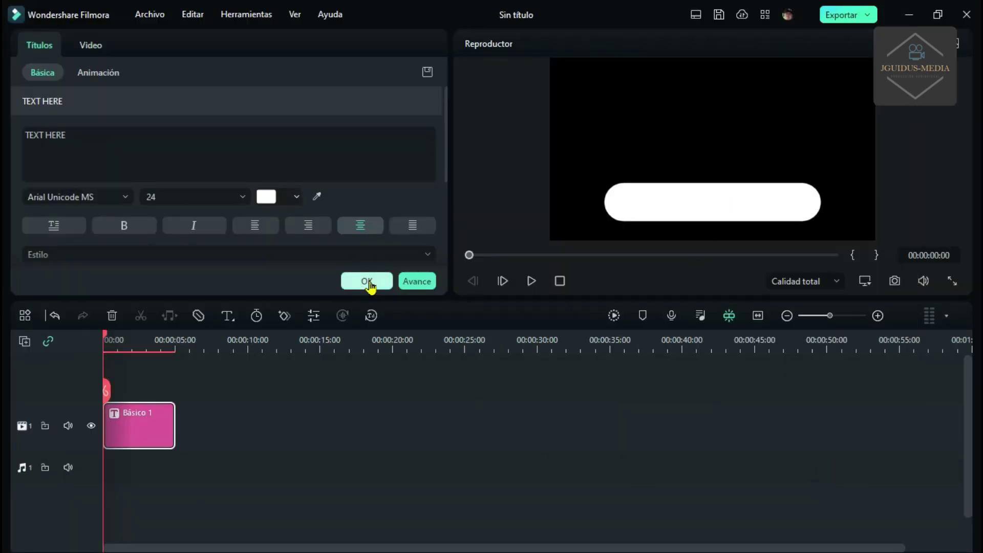
Add a second basic title on a new track above the bar and open it for advanced text editing
{"action": "left_click", "coordinate": [228, 316]}
{"action": "left_click", "coordinate": [249, 339]}
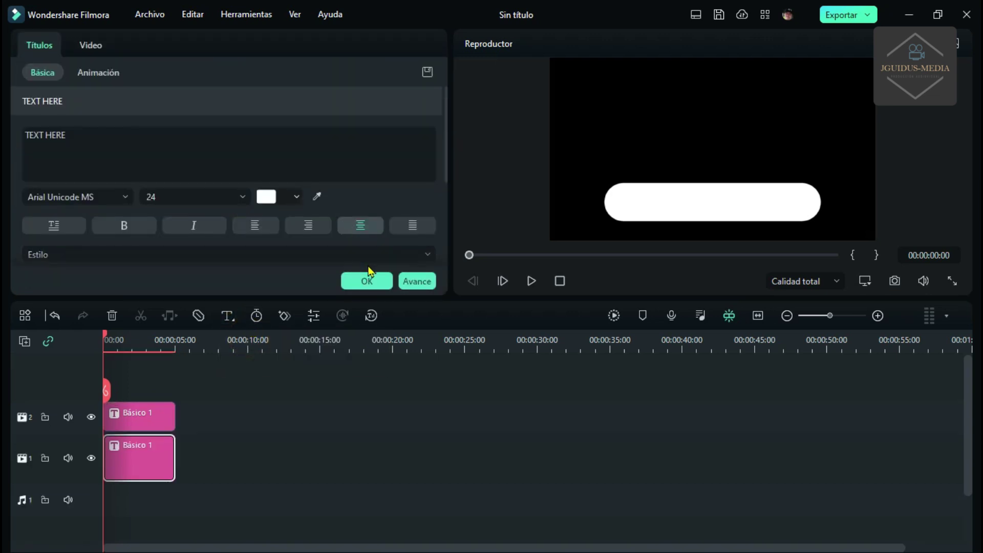
{"action": "left_click", "coordinate": [417, 281]}
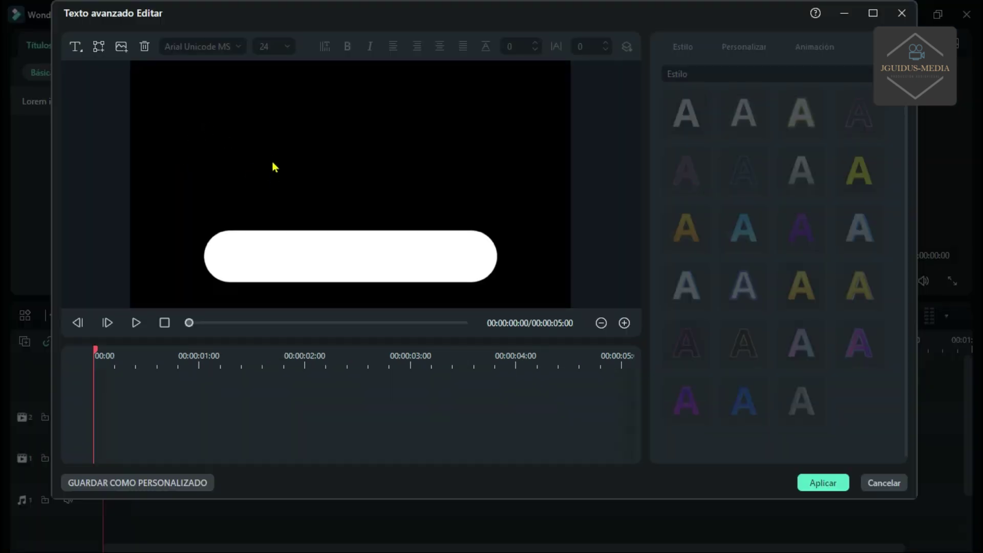
Insert a circle shape into the second title and shrink it to slightly taller than the white bar
{"action": "left_click", "coordinate": [98, 47]}
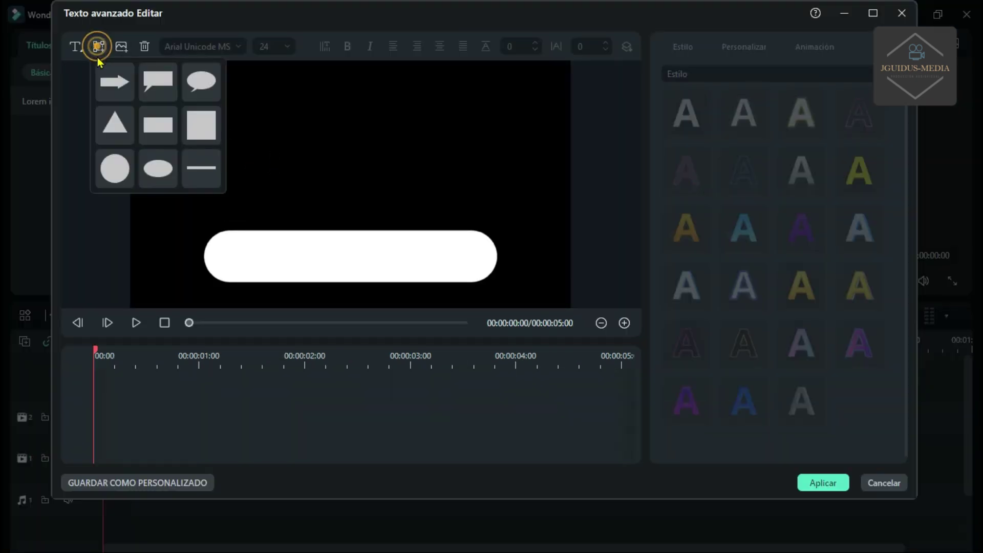
{"action": "left_click", "coordinate": [115, 165]}
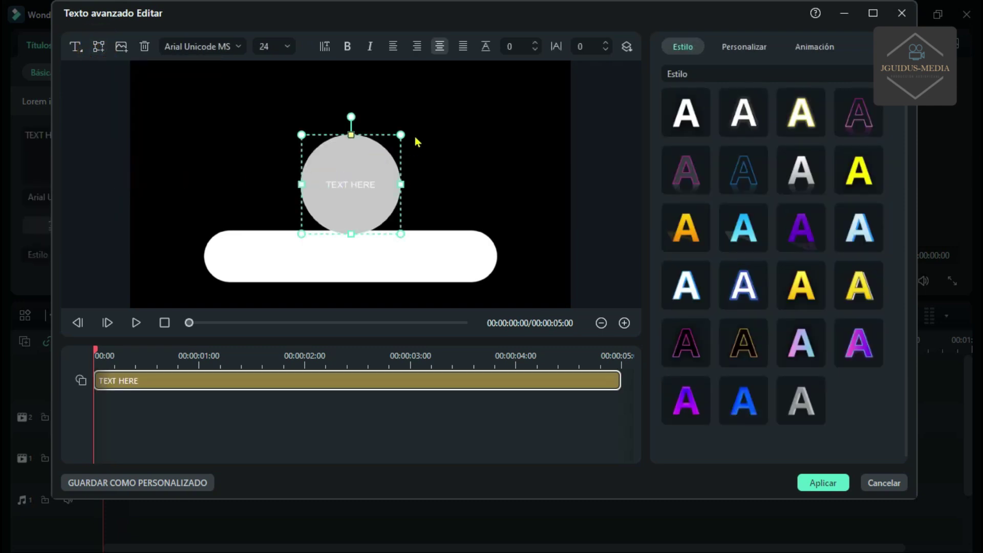
{"action": "left_click_drag", "start_coordinate": [400, 134], "coordinate": [373, 162]}
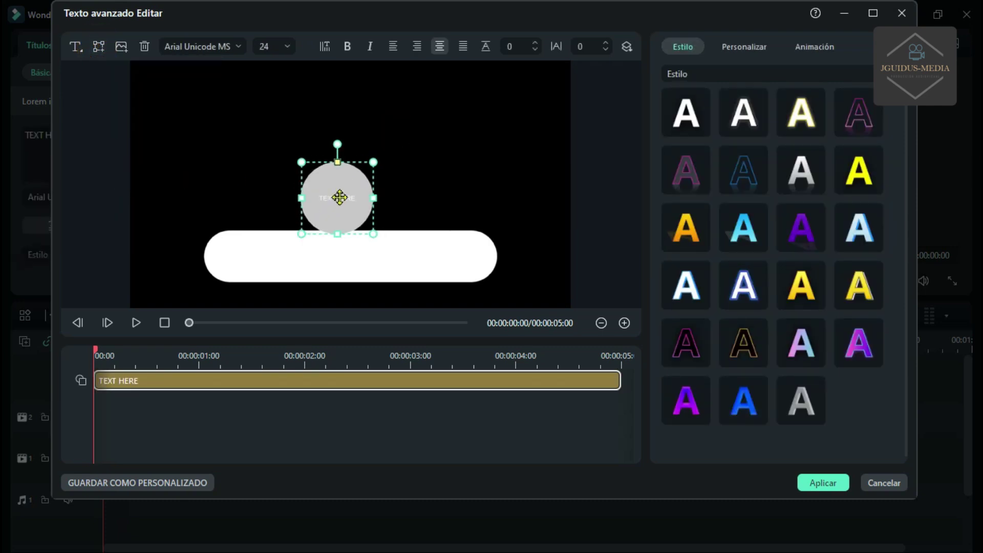
Turn off the circle's text fill and shape border
{"action": "left_click", "coordinate": [744, 47]}
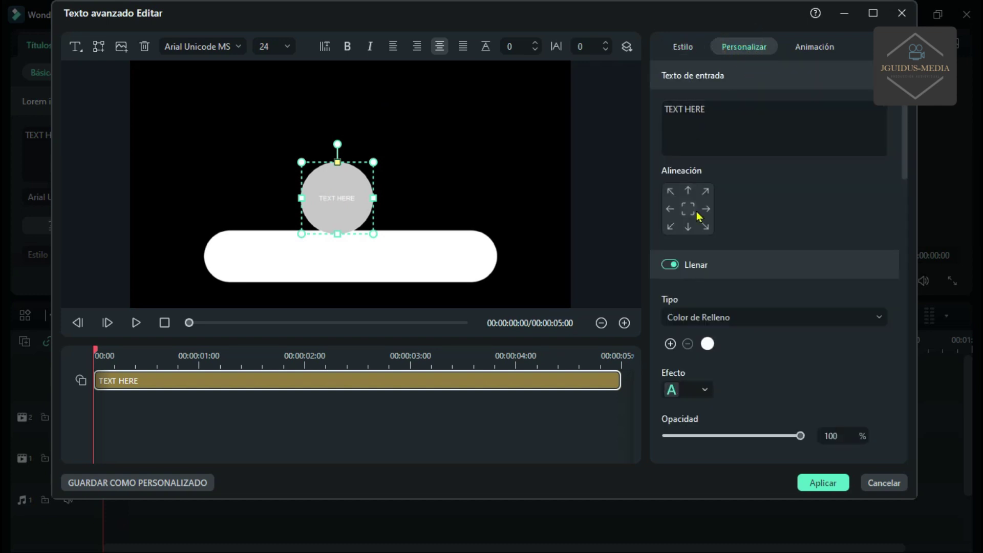
{"action": "left_click", "coordinate": [682, 266]}
{"action": "left_click", "coordinate": [671, 265]}
{"action": "scroll", "coordinate": [712, 322], "scroll_direction": "down", "scroll_amount": 5}
{"action": "left_click", "coordinate": [670, 244]}
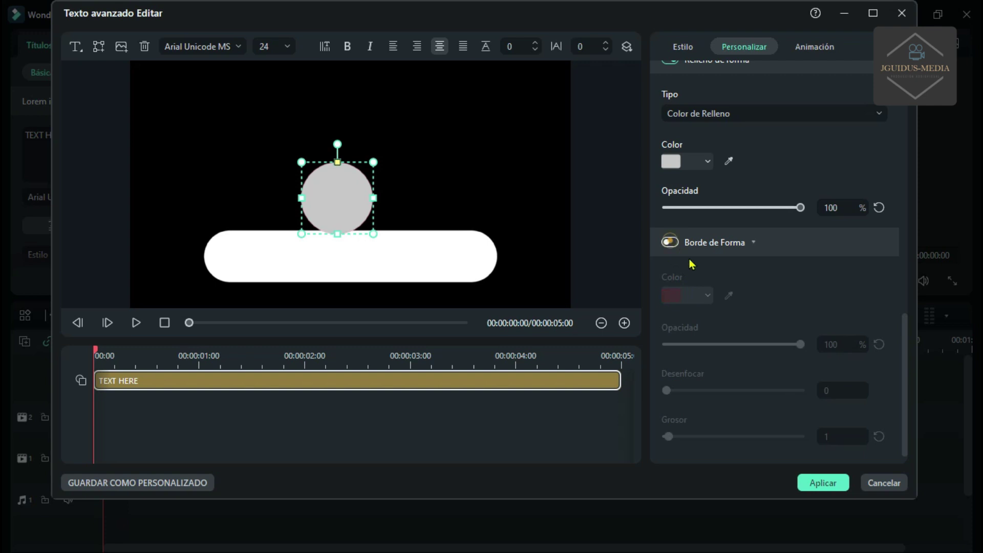
Fill the circle with dark red and place it over the white bar's left end, applying the edits
{"action": "left_click", "coordinate": [686, 161]}
{"action": "left_click", "coordinate": [711, 219]}
{"action": "left_click_drag", "start_coordinate": [342, 203], "coordinate": [203, 261]}
{"action": "left_click", "coordinate": [817, 483]}
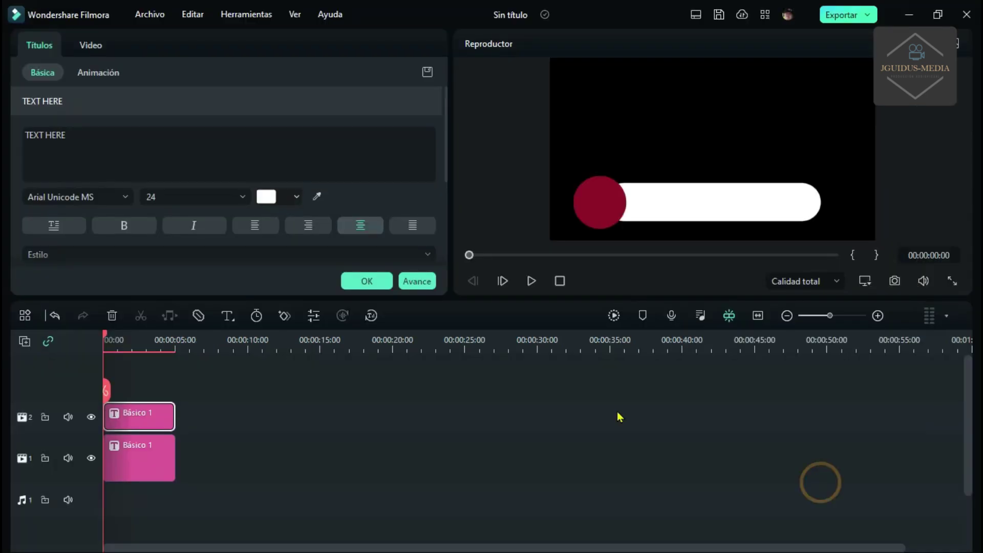
Replace the red circle in the second title with the NuevoLogo image
{"action": "left_click", "coordinate": [413, 279]}
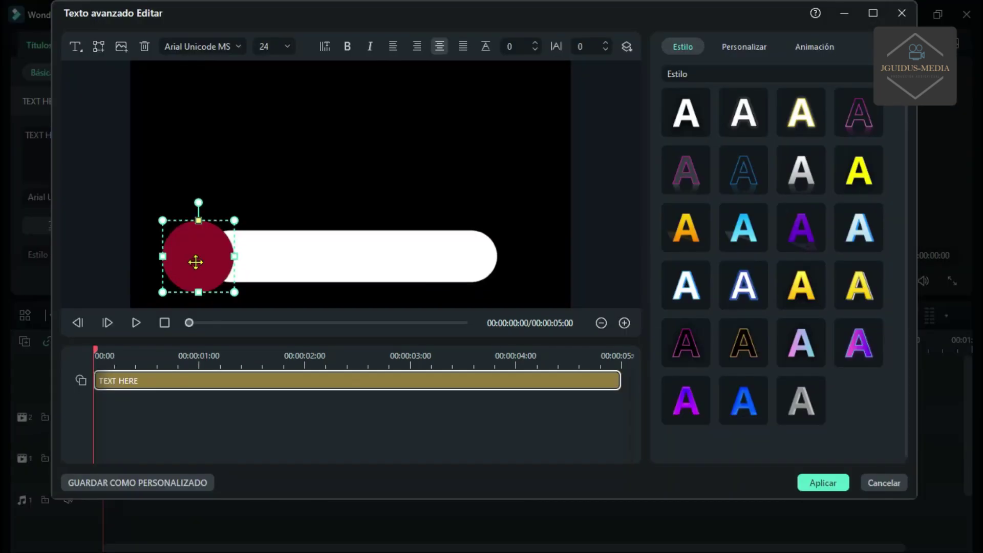
{"action": "left_click", "coordinate": [144, 46]}
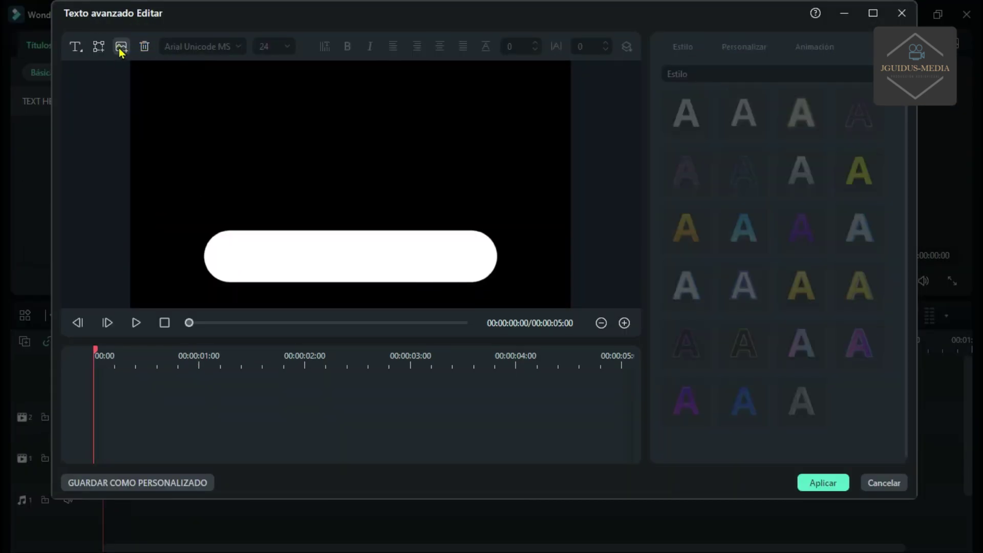
{"action": "left_click", "coordinate": [121, 47]}
{"action": "left_click", "coordinate": [223, 124]}
{"action": "left_click", "coordinate": [399, 321]}
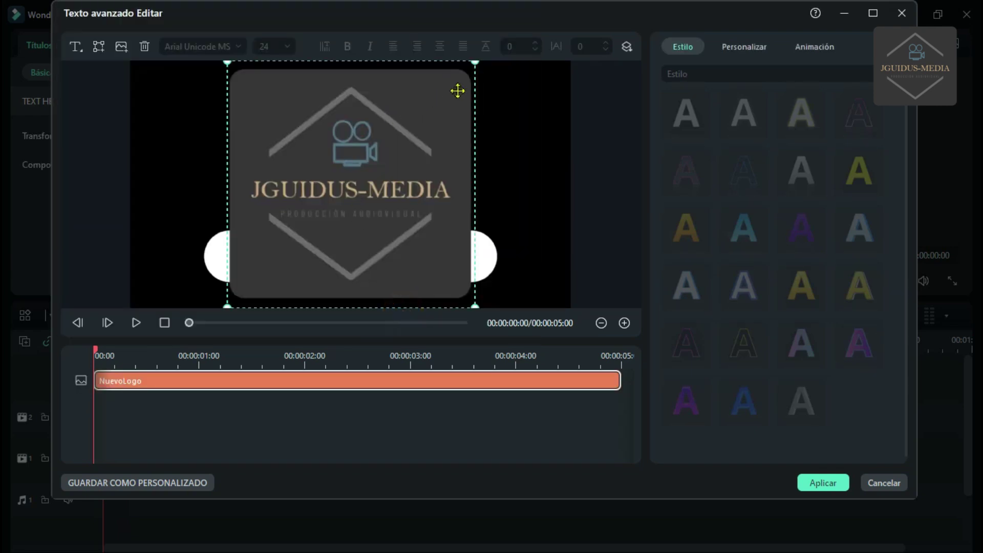
Shrink the logo to slightly taller than the bar, place it over the bar's left end and apply the edits
{"action": "left_click_drag", "start_coordinate": [475, 61], "coordinate": [299, 236]}
{"action": "left_click_drag", "start_coordinate": [264, 280], "coordinate": [191, 262]}
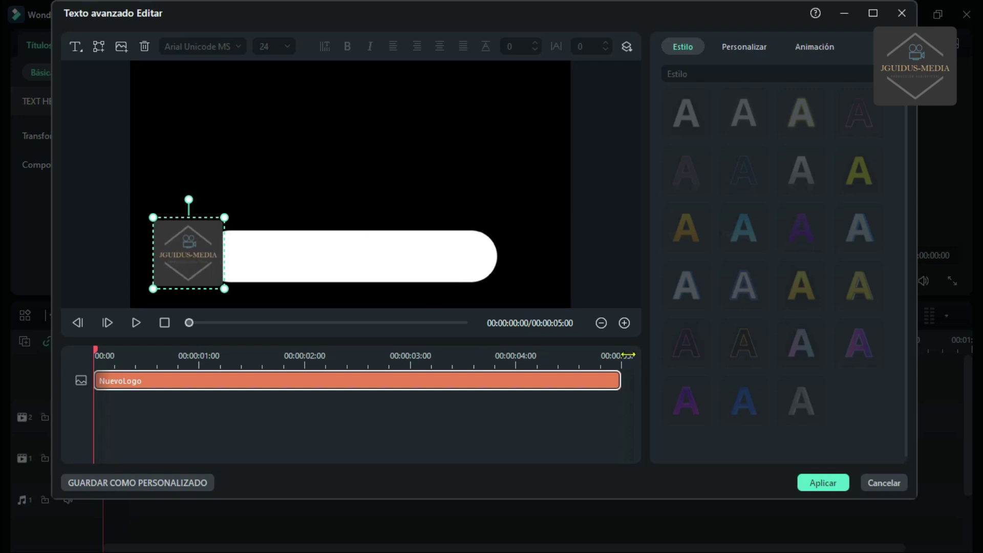
{"action": "left_click", "coordinate": [834, 482]}
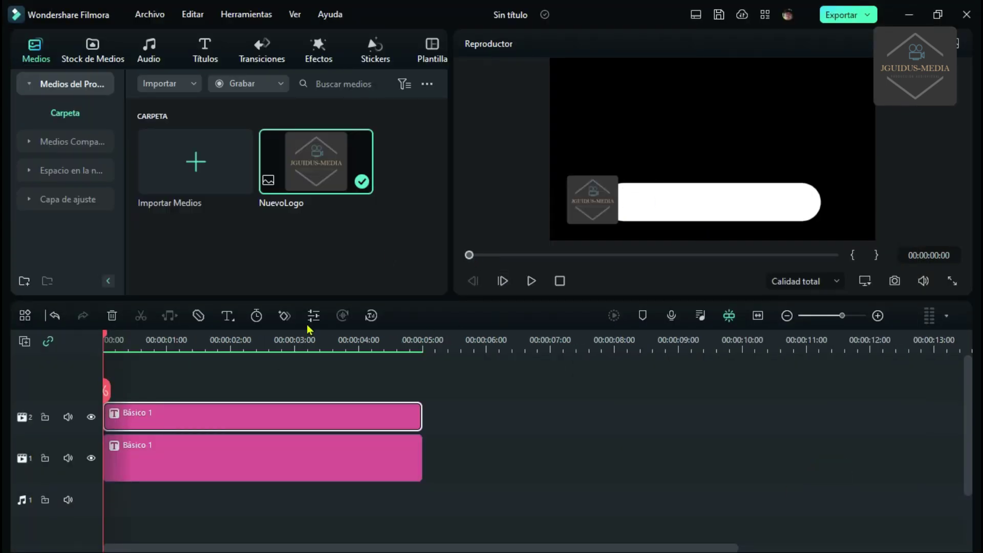
Add a third basic title on a new track above the logo and set its text to SUSCRIBETE
{"action": "left_click", "coordinate": [227, 315]}
{"action": "left_click", "coordinate": [253, 341]}
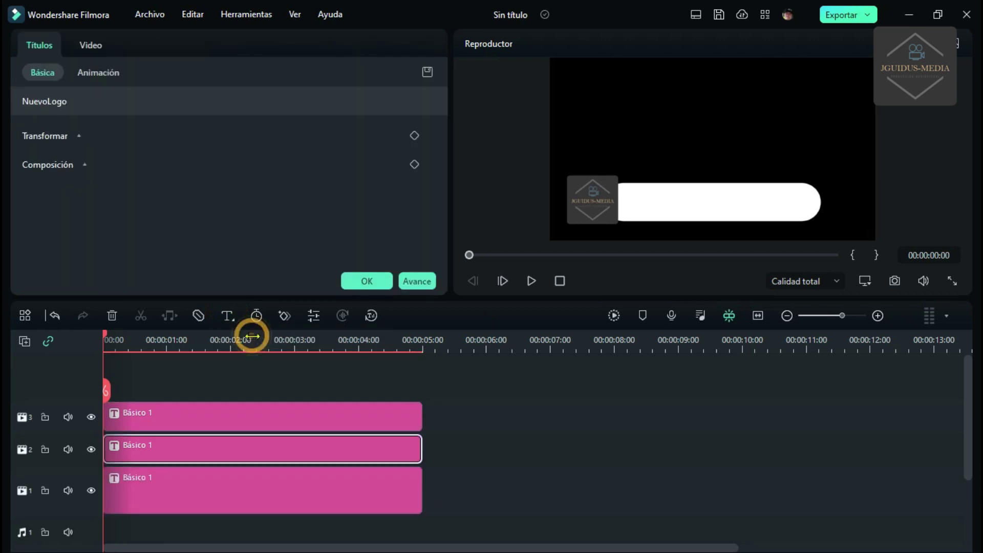
{"action": "left_click", "coordinate": [226, 411]}
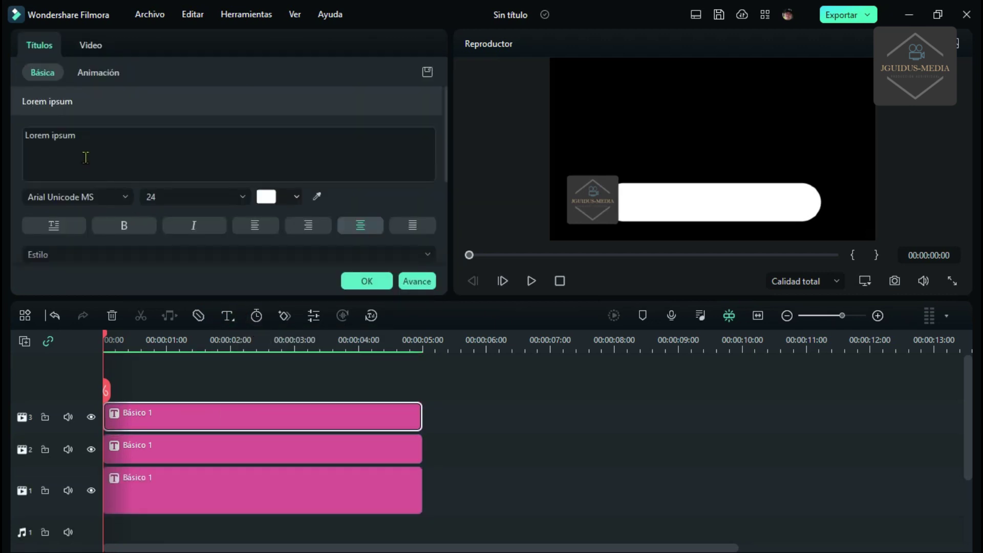
{"action": "triple_click", "coordinate": [88, 138]}
{"action": "key", "text": "BackSpace"}
{"action": "type", "text": "SUSCRIN"}
{"action": "key", "text": "BackSpace"}
{"action": "type", "text": "BETE"}
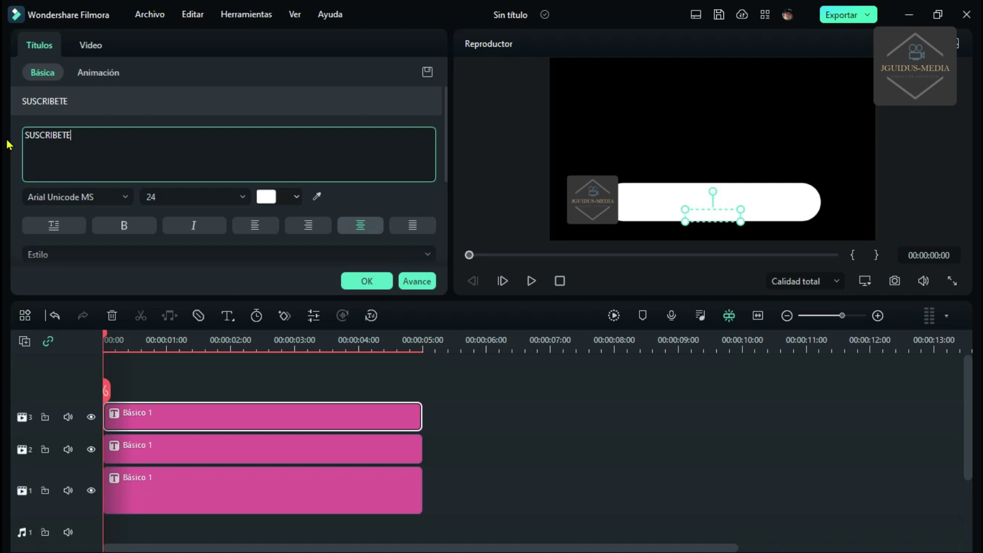
Format the SUSCRIBETE text in dark red with the Baloo font at size 36
{"action": "left_click", "coordinate": [298, 197]}
{"action": "left_click", "coordinate": [312, 262]}
{"action": "left_click", "coordinate": [242, 197]}
{"action": "scroll", "coordinate": [166, 272], "scroll_direction": "down", "scroll_amount": 2}
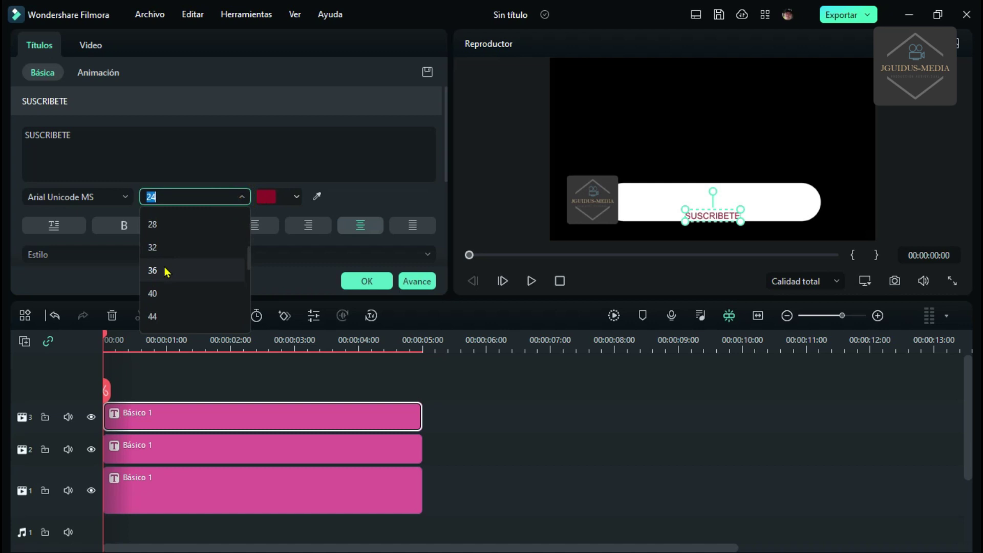
{"action": "left_click", "coordinate": [159, 272]}
{"action": "left_click", "coordinate": [123, 199]}
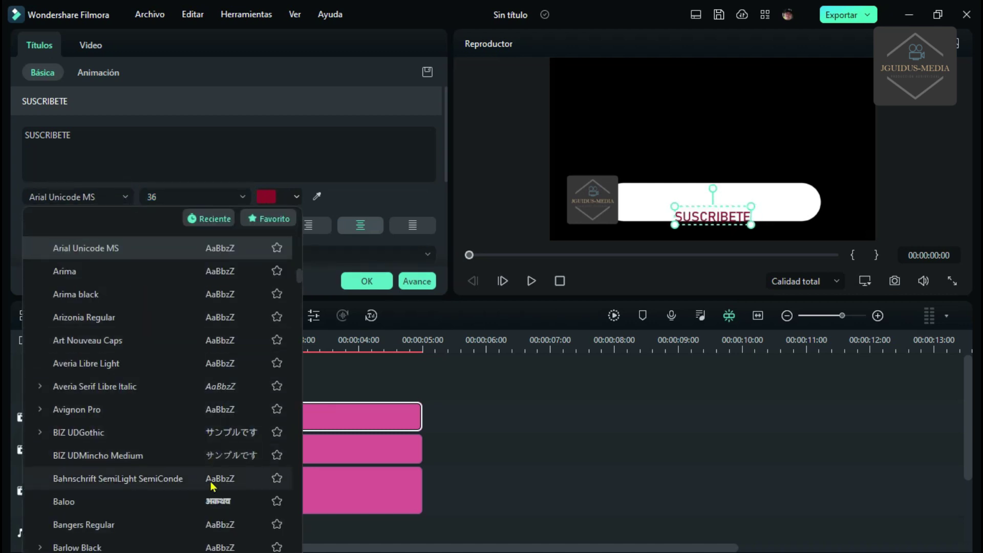
{"action": "left_click", "coordinate": [215, 502]}
Enlarge the SUSCRIBETE text to size 77, centre it in the white bar and confirm the title
{"action": "left_click", "coordinate": [244, 203]}
{"action": "left_click", "coordinate": [184, 248]}
{"action": "left_click_drag", "start_coordinate": [716, 201], "coordinate": [779, 187]}
{"action": "mouse_move", "coordinate": [716, 205]}
{"action": "left_mouse_down"}
{"action": "mouse_move", "coordinate": [724, 203]}
{"action": "mouse_move", "coordinate": [713, 201]}
{"action": "left_mouse_up"}
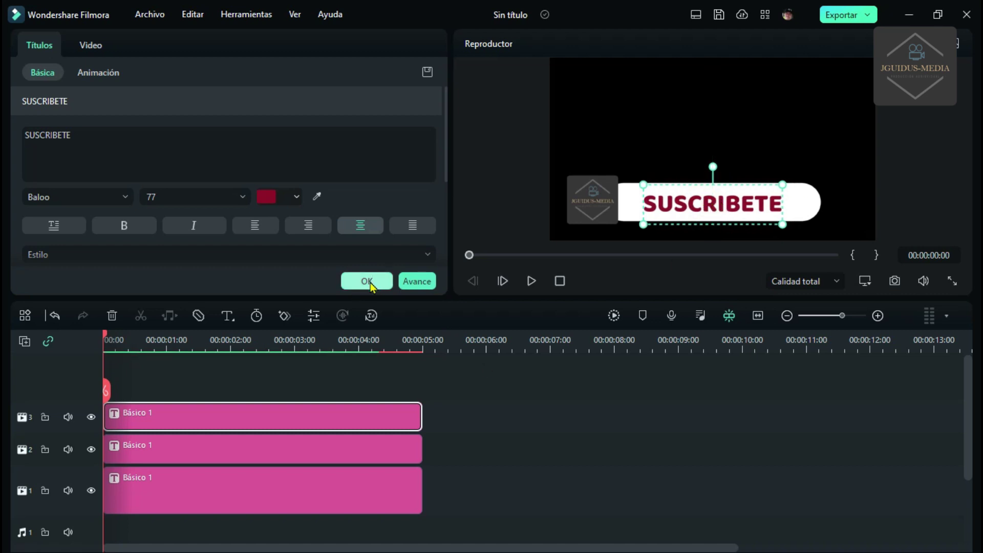
{"action": "left_click", "coordinate": [366, 282]}
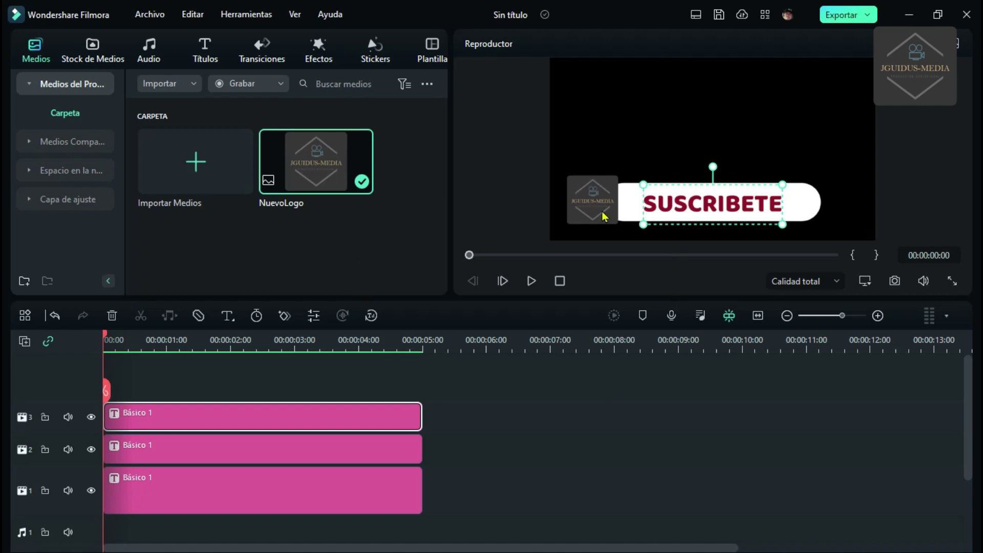
Add a transform (Girar) keyframe to the SUSCRIBETE title at 00:00:00:21
{"action": "left_click_drag", "start_coordinate": [106, 340], "coordinate": [158, 346]}
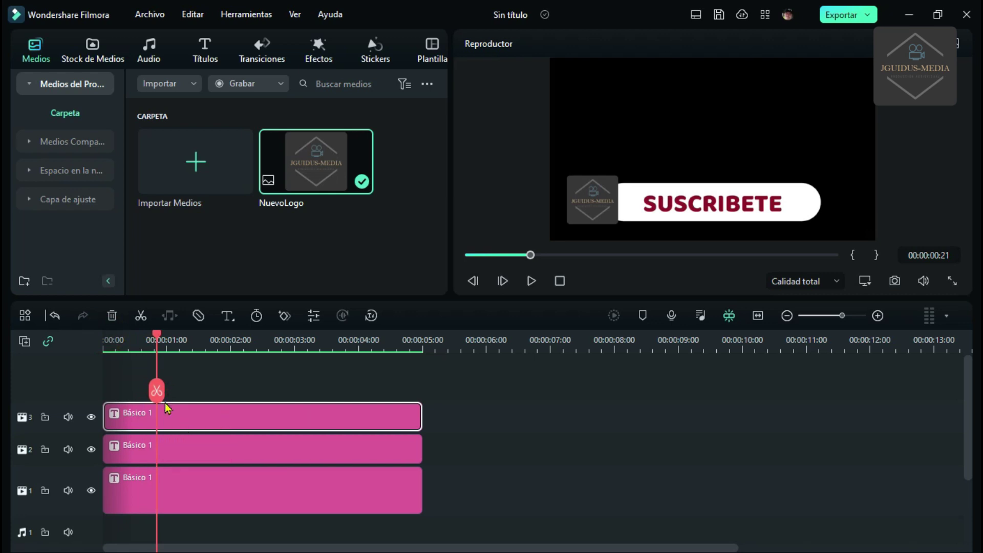
{"action": "double_click", "coordinate": [165, 424]}
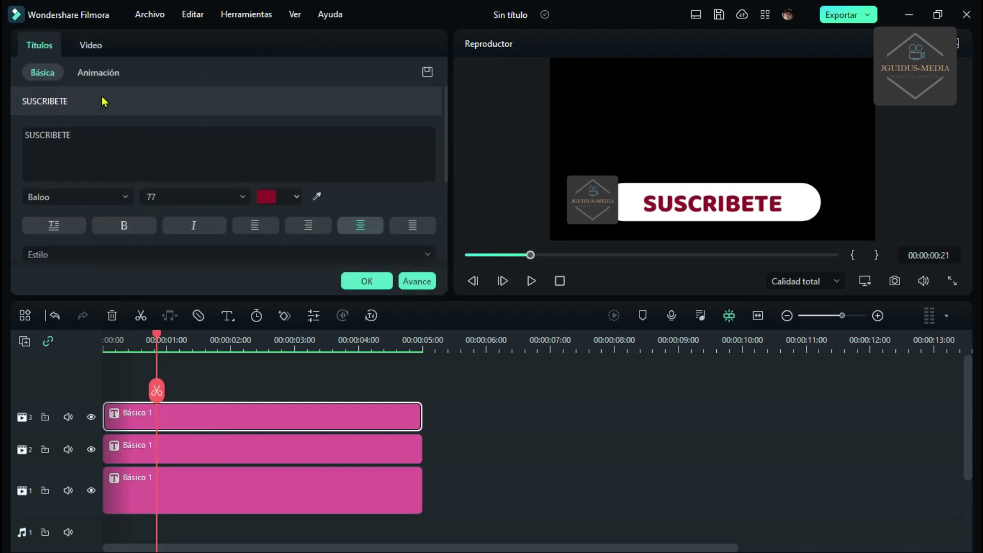
{"action": "scroll", "coordinate": [161, 167], "scroll_direction": "down", "scroll_amount": 3}
{"action": "left_click", "coordinate": [79, 217]}
{"action": "scroll", "coordinate": [413, 205], "scroll_direction": "down", "scroll_amount": 2}
{"action": "scroll", "coordinate": [423, 218], "scroll_direction": "up", "scroll_amount": 2}
{"action": "scroll", "coordinate": [415, 226], "scroll_direction": "down", "scroll_amount": 2}
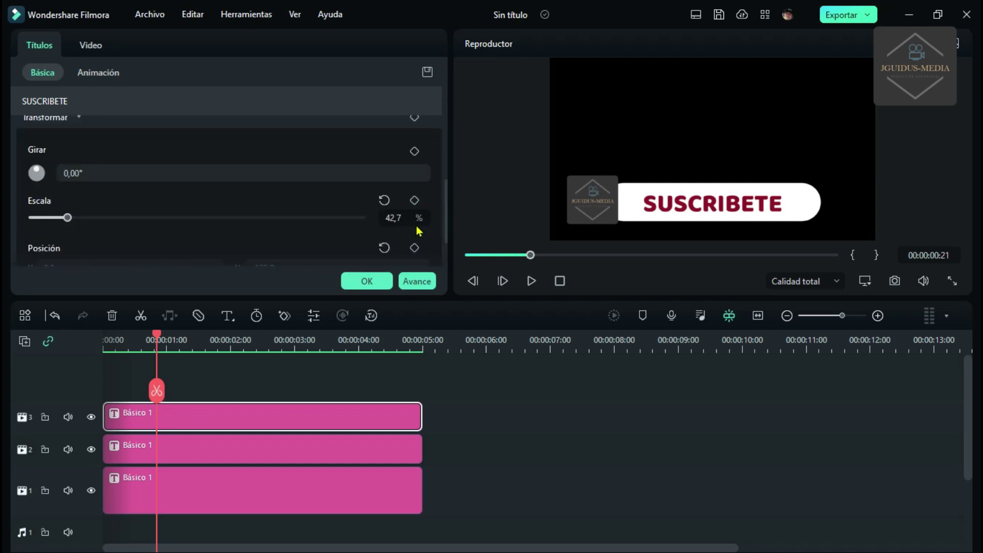
{"action": "left_click", "coordinate": [414, 151]}
{"action": "scroll", "coordinate": [414, 219], "scroll_direction": "up", "scroll_amount": 2}
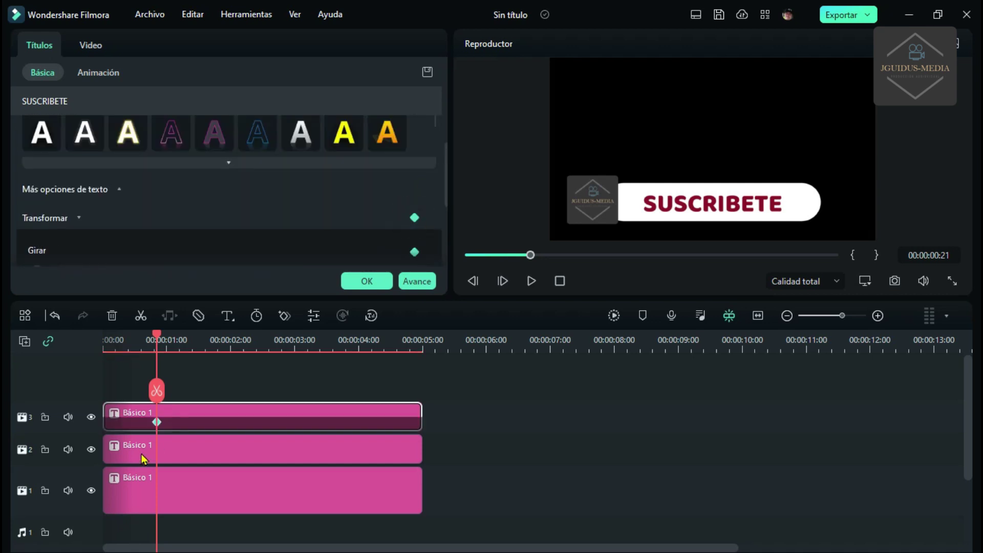
Reduce the SUSCRIBETE title's scale at 00:00:00:12 and go to its next keyframe at 00:00:00:21
{"action": "left_click", "coordinate": [134, 343]}
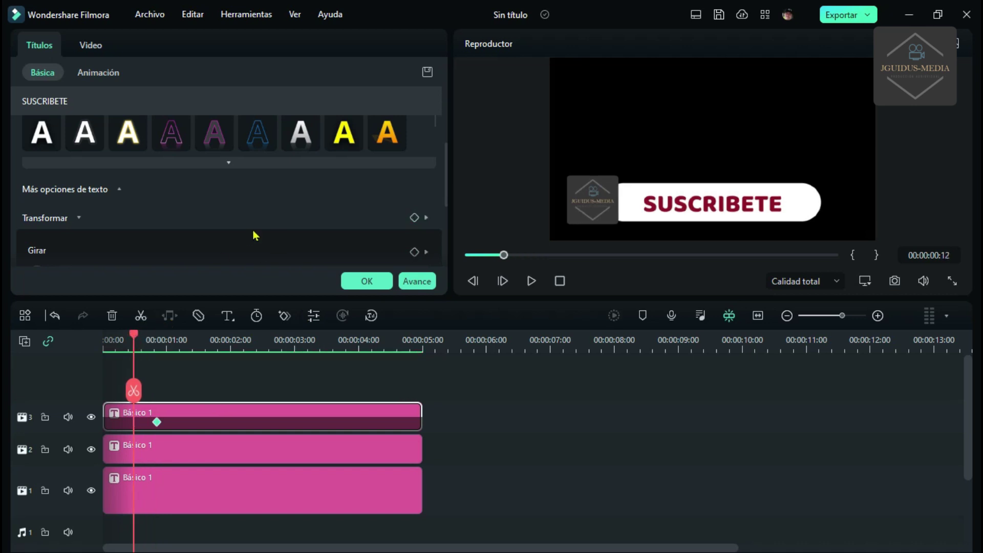
{"action": "scroll", "coordinate": [255, 236], "scroll_direction": "down", "scroll_amount": 2}
{"action": "mouse_move", "coordinate": [68, 218]}
{"action": "left_mouse_down"}
{"action": "mouse_move", "coordinate": [31, 218]}
{"action": "mouse_move", "coordinate": [71, 217]}
{"action": "left_mouse_up"}
{"action": "left_click", "coordinate": [426, 200]}
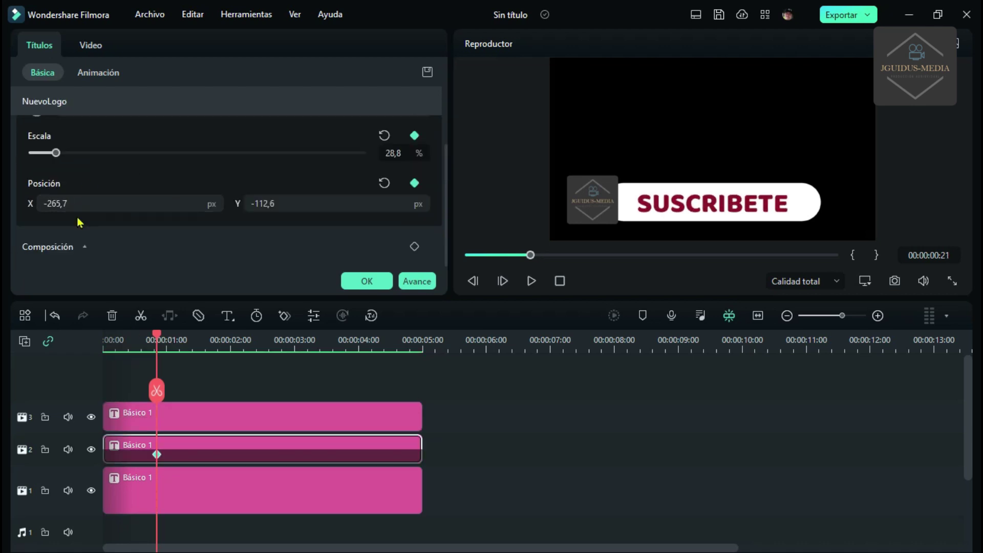
Shift the logo's keyframe to 00:00:00:17 and set its X position to -456,7 at 00:00:00:08
{"action": "mouse_move", "coordinate": [158, 344]}
{"action": "left_mouse_down"}
{"action": "mouse_move", "coordinate": [138, 343]}
{"action": "mouse_move", "coordinate": [147, 343]}
{"action": "left_mouse_up"}
{"action": "left_click", "coordinate": [157, 456]}
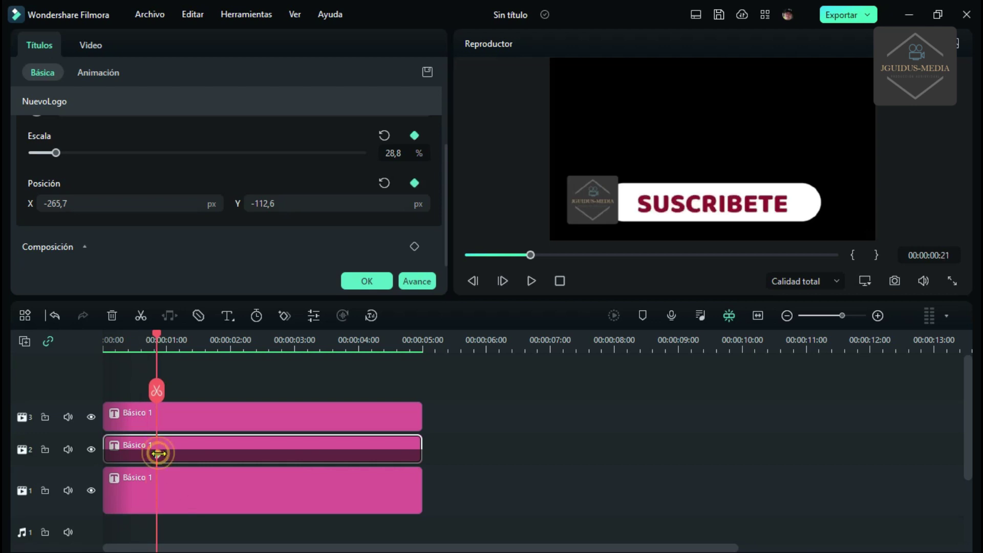
{"action": "left_click", "coordinate": [147, 452]}
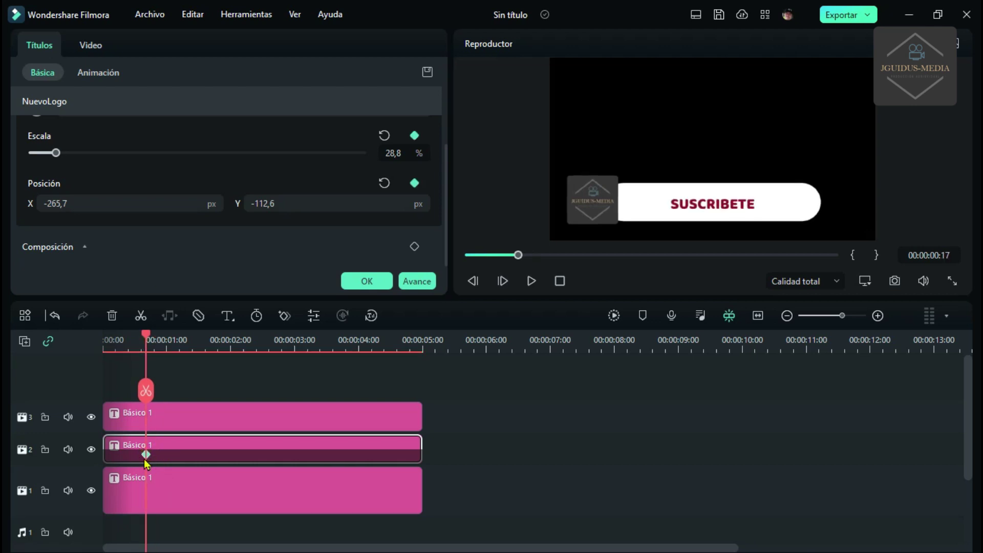
{"action": "left_click_drag", "start_coordinate": [147, 338], "coordinate": [123, 338]}
{"action": "left_click_drag", "start_coordinate": [54, 204], "coordinate": [64, 203]}
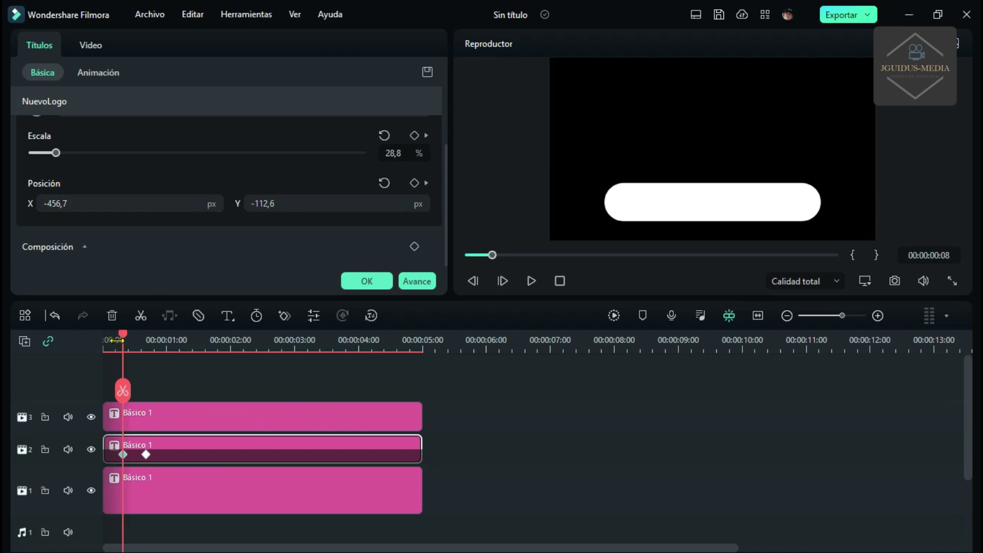
Animate the white bar title from hidden at 00:00:00:01 to its full shape at 00:00:00:08 and confirm the title settings
{"action": "left_click", "coordinate": [136, 481]}
{"action": "left_click_drag", "start_coordinate": [123, 338], "coordinate": [106, 338]}
{"action": "scroll", "coordinate": [281, 213], "scroll_direction": "down", "scroll_amount": 3}
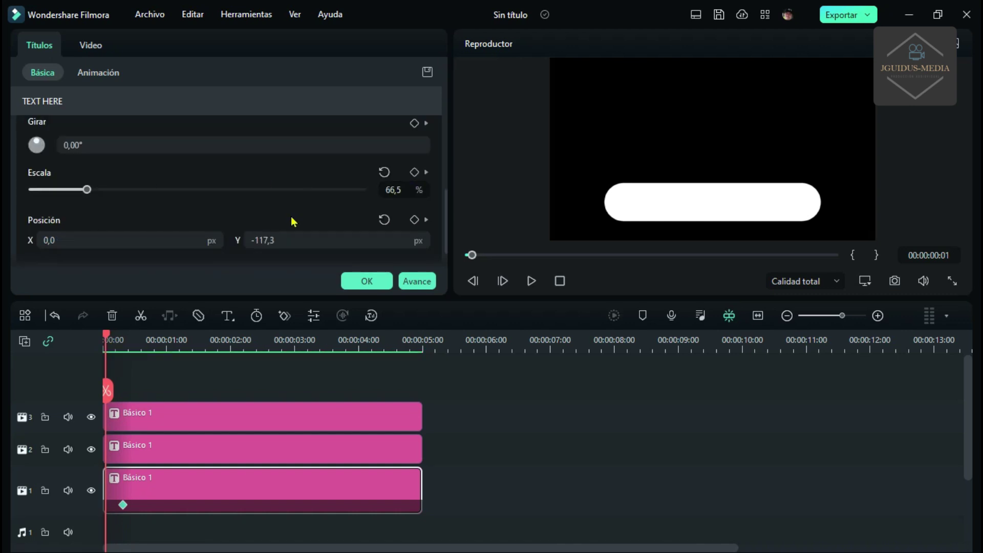
{"action": "scroll", "coordinate": [349, 203], "scroll_direction": "down", "scroll_amount": 2}
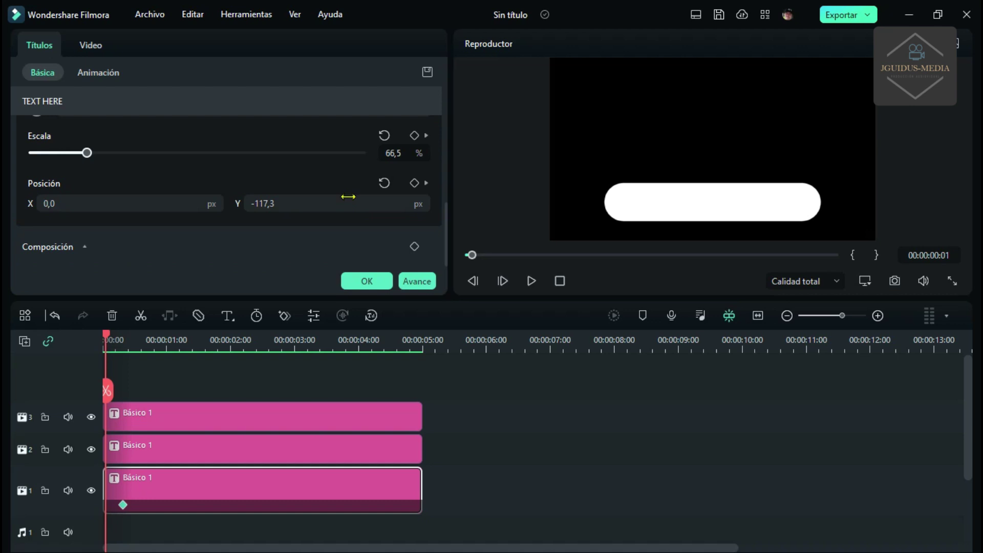
{"action": "scroll", "coordinate": [346, 179], "scroll_direction": "up", "scroll_amount": 4}
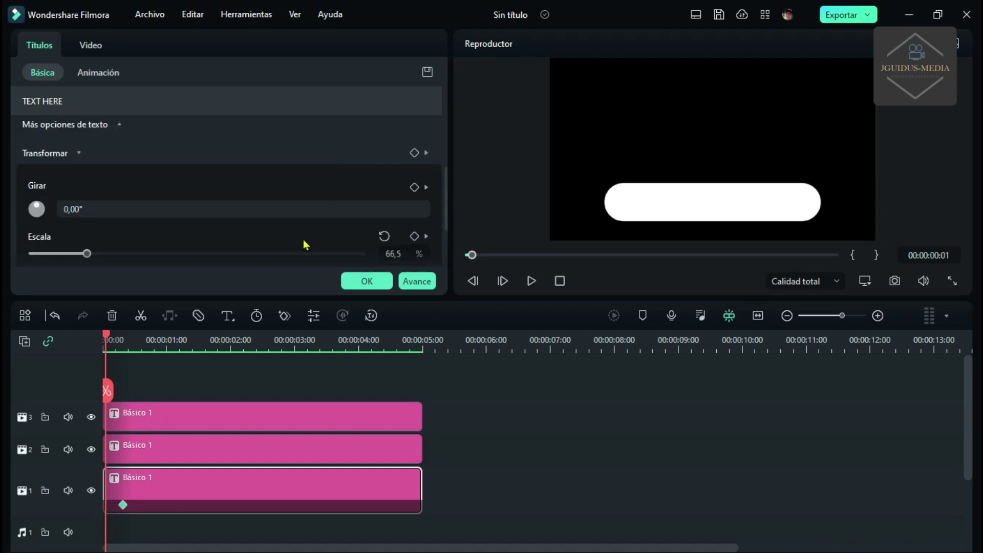
{"action": "left_click", "coordinate": [367, 281]}
Play the button animation from the start to review how the bar, logo and text enter
{"action": "left_click", "coordinate": [560, 281]}
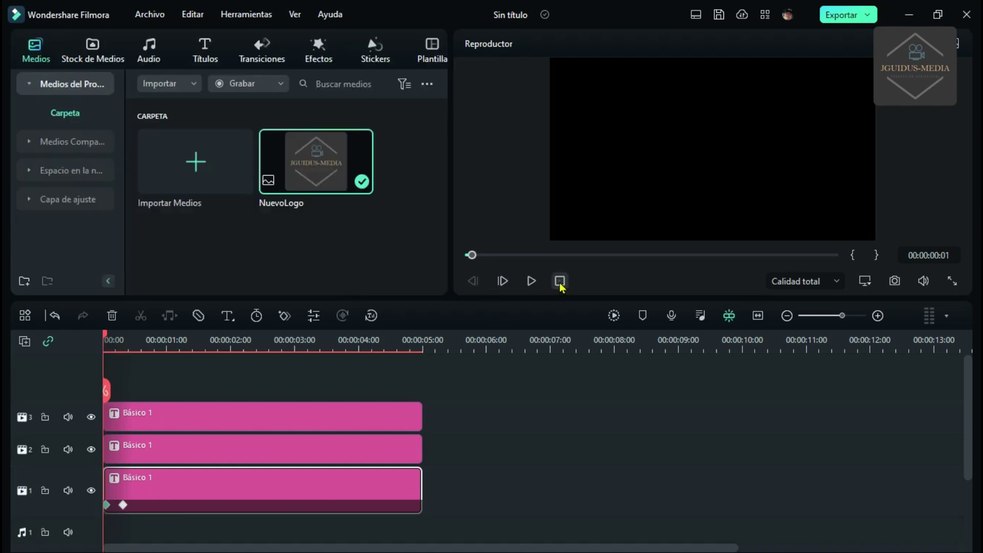
{"action": "left_click", "coordinate": [532, 281]}
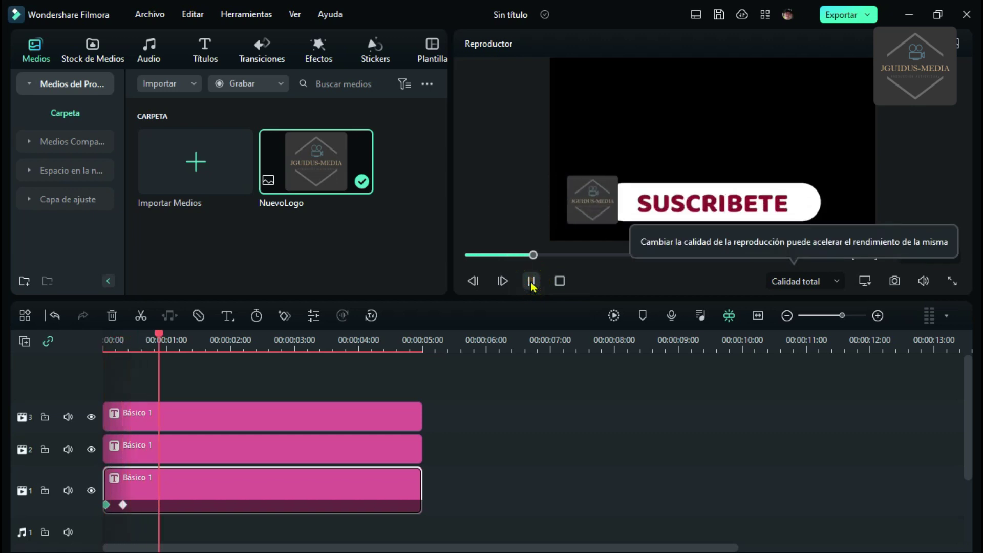
{"action": "left_click", "coordinate": [532, 281]}
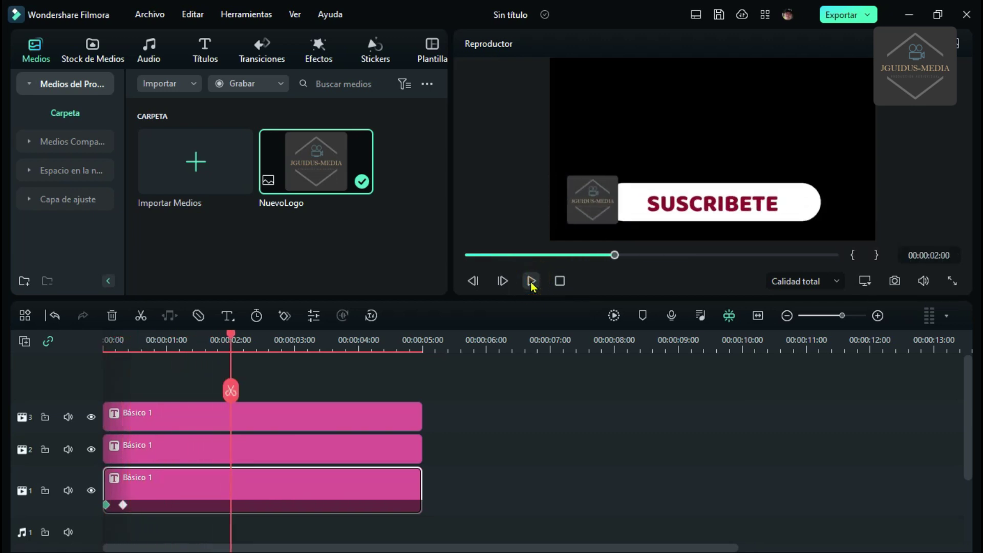
{"action": "left_click", "coordinate": [531, 281]}
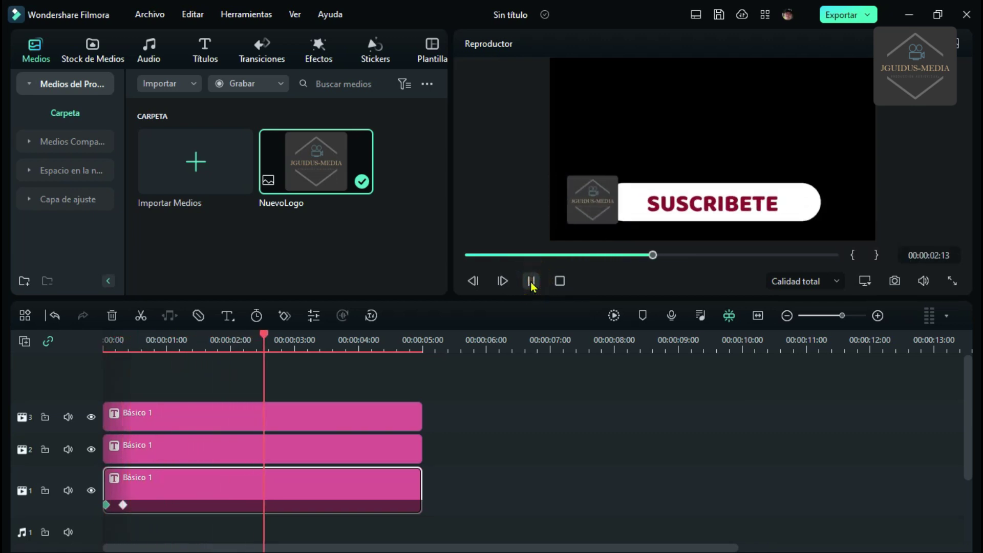
{"action": "left_click", "coordinate": [531, 281]}
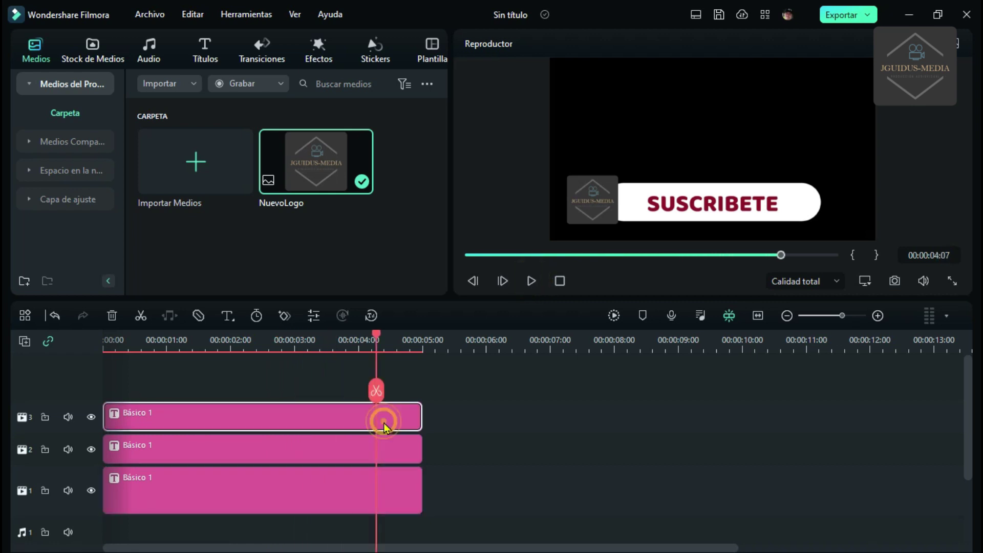
Animate the title layers' exit near the end, keyframing the logo at 00:00:04:11 and then sliding it horizontally out of the frame
{"action": "double_click", "coordinate": [382, 439]}
{"action": "scroll", "coordinate": [376, 164], "scroll_direction": "up", "scroll_amount": 2}
{"action": "left_click", "coordinate": [314, 501]}
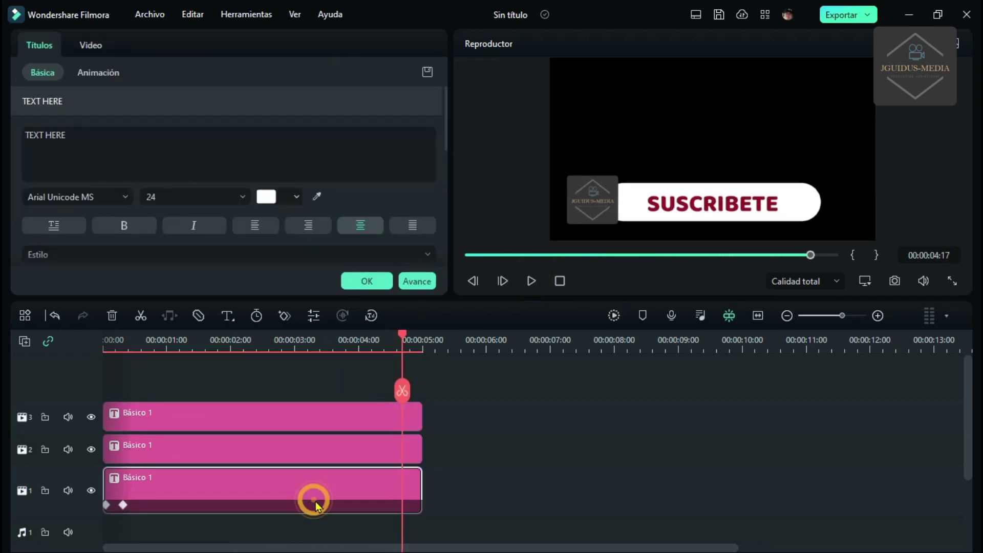
{"action": "left_click", "coordinate": [418, 342]}
{"action": "left_click", "coordinate": [410, 448]}
{"action": "left_click", "coordinate": [403, 182]}
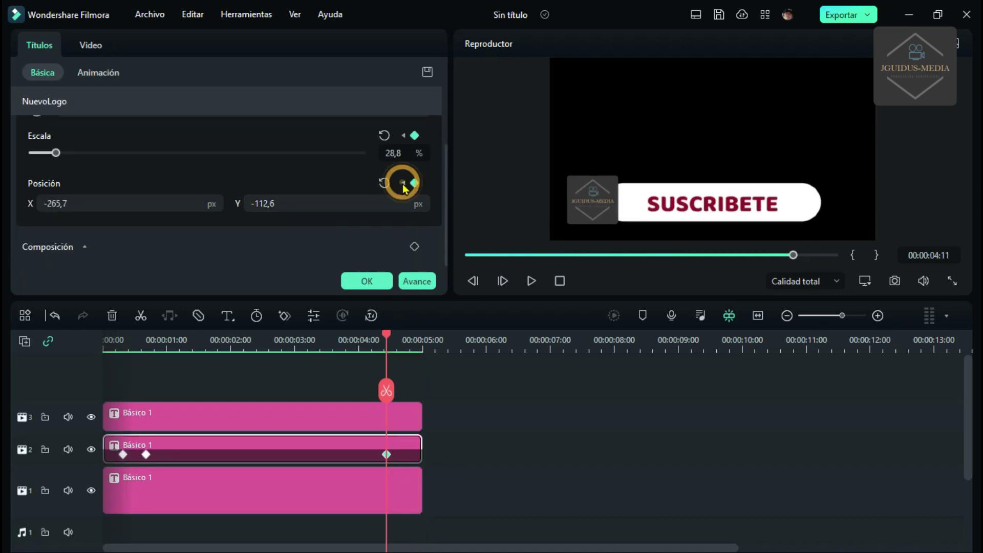
{"action": "left_click", "coordinate": [400, 342]}
{"action": "left_click_drag", "start_coordinate": [205, 204], "coordinate": [127, 243]}
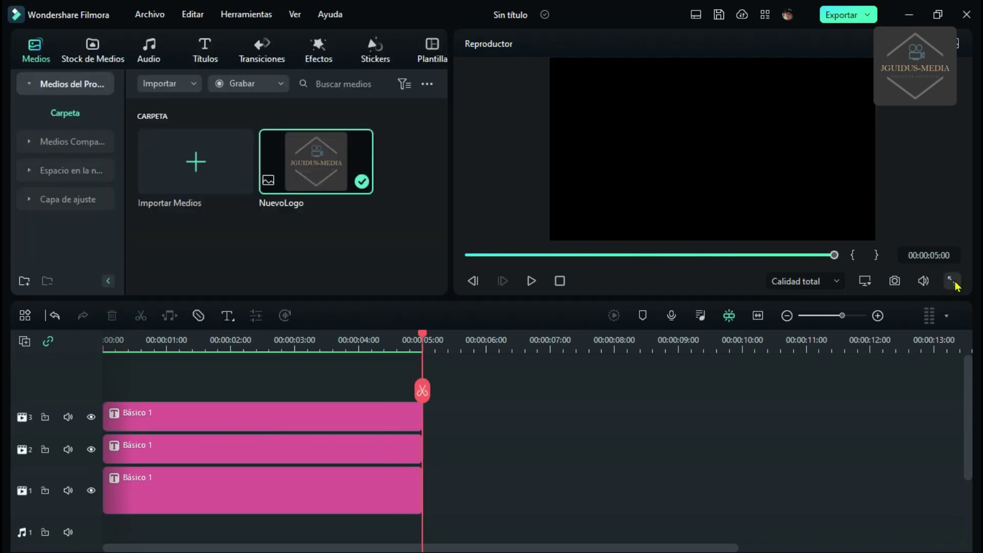
Play the finished SUSCRIBETE animation in full screen and return to the editor
{"action": "left_click", "coordinate": [954, 282]}
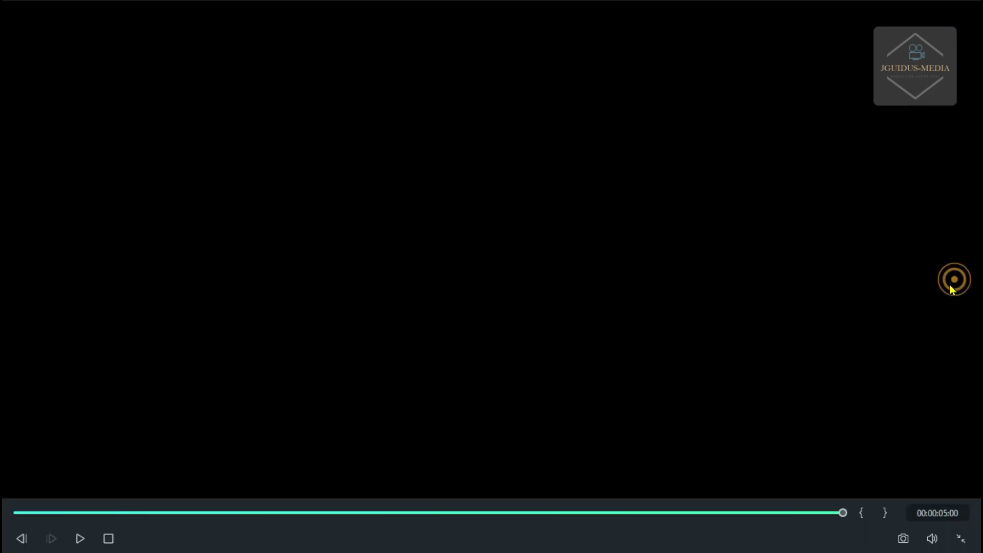
{"action": "left_click", "coordinate": [82, 542]}
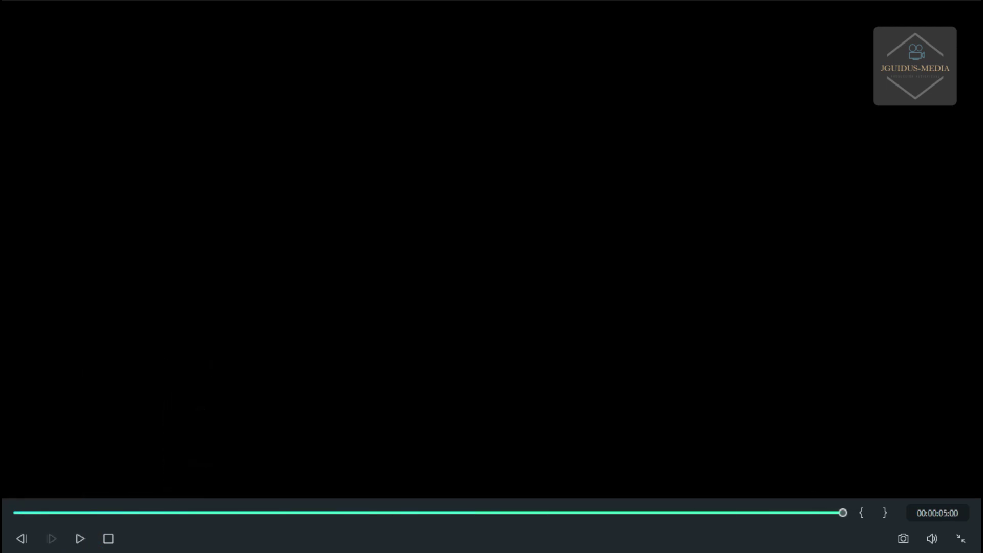
{"action": "left_click", "coordinate": [961, 538]}
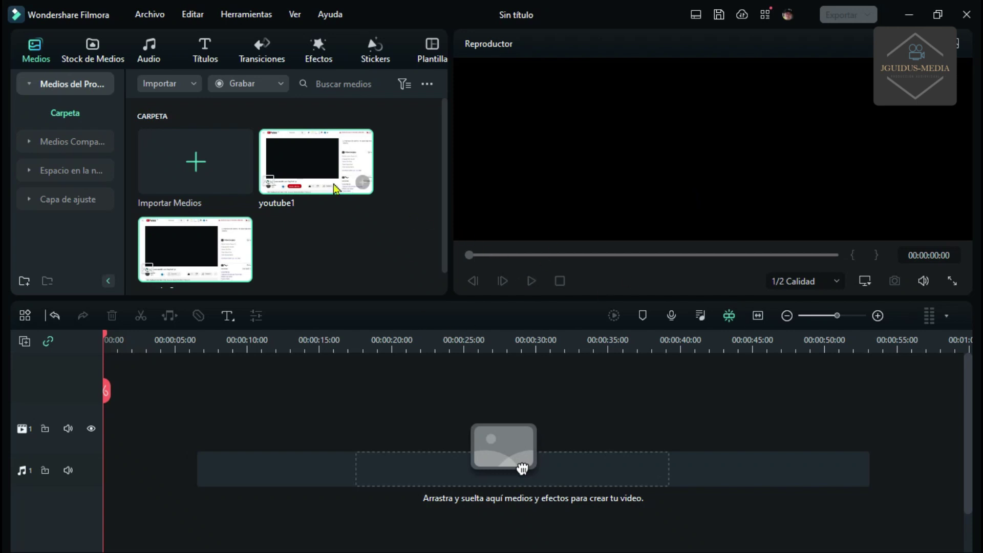
Preview the YouTube page images in the new project's media library
{"action": "left_click", "coordinate": [310, 251]}
{"action": "left_click", "coordinate": [312, 171]}
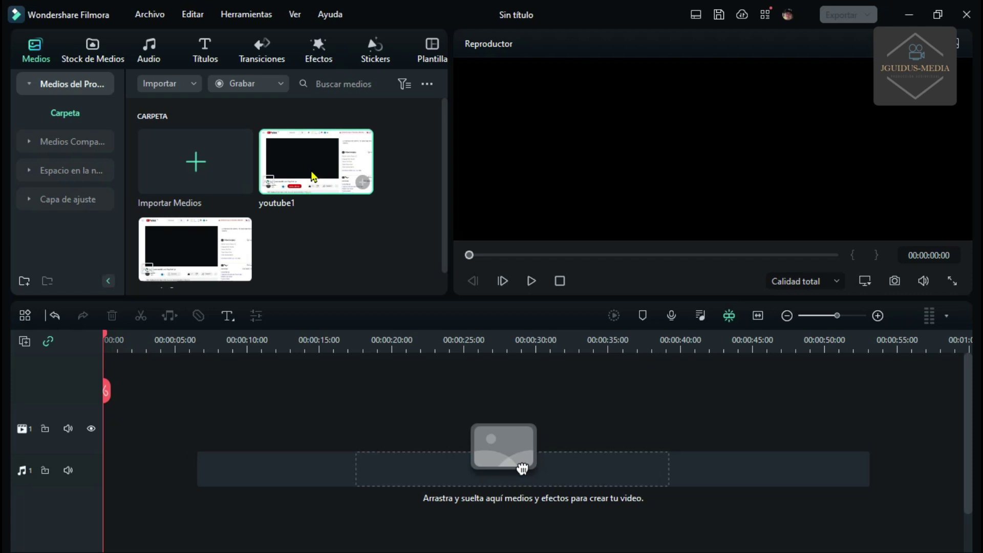
{"action": "left_click", "coordinate": [313, 176]}
Import the editando01.mp4 video into the project's media library
{"action": "left_click", "coordinate": [197, 164]}
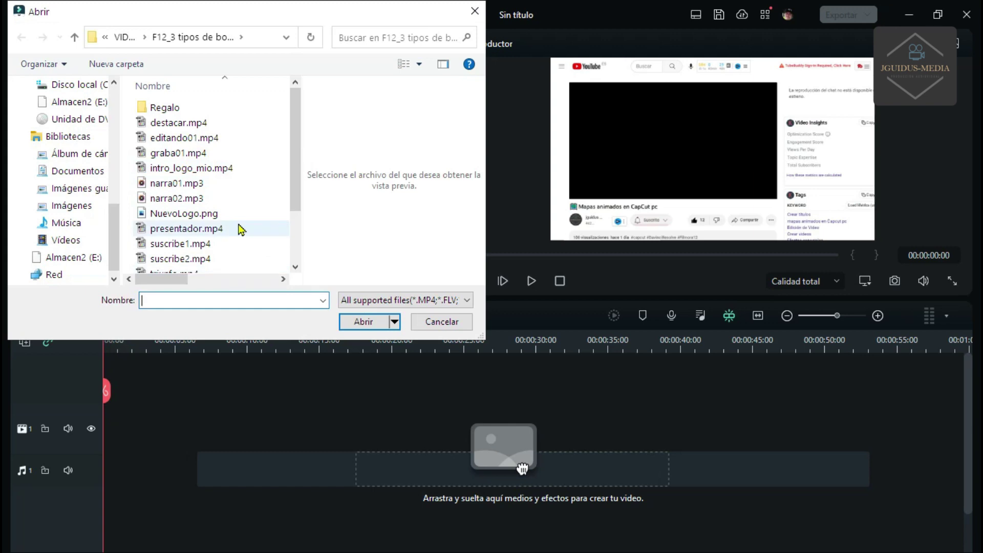
{"action": "left_click", "coordinate": [195, 138]}
{"action": "left_click", "coordinate": [359, 323]}
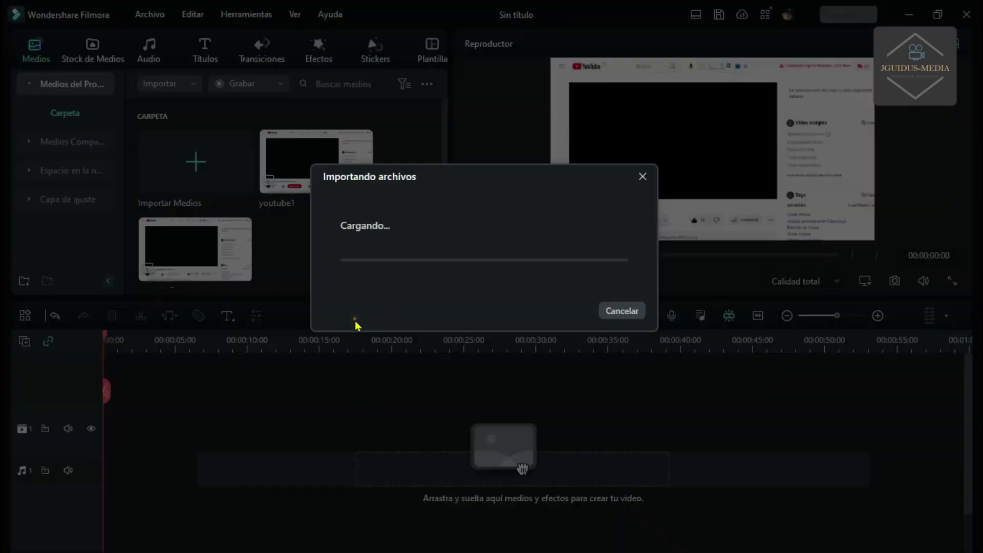
Place editando01 at the start of track 1 and youtube1 above it on track 2, starting at about 00:00:01:10
{"action": "left_click_drag", "start_coordinate": [316, 161], "coordinate": [436, 431]}
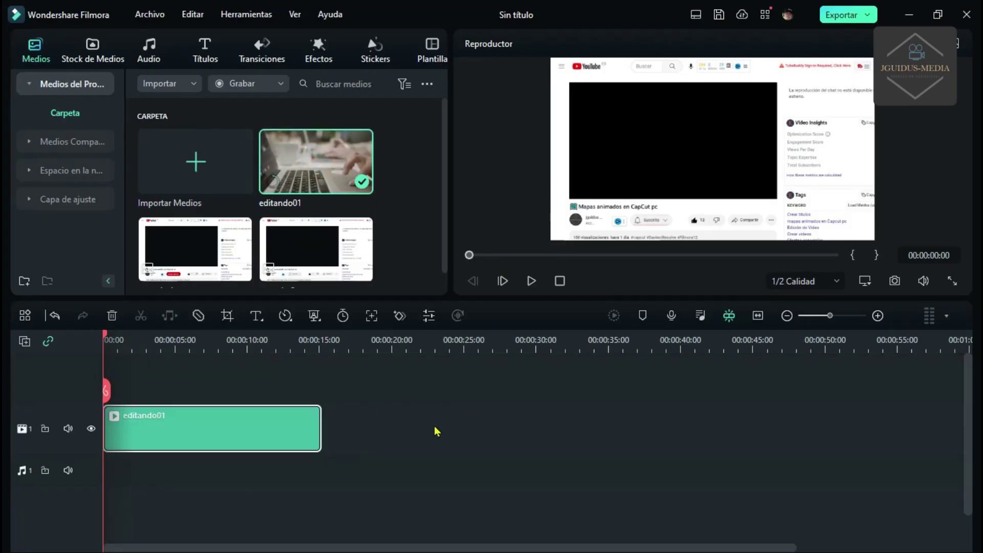
{"action": "left_click_drag", "start_coordinate": [198, 252], "coordinate": [290, 427]}
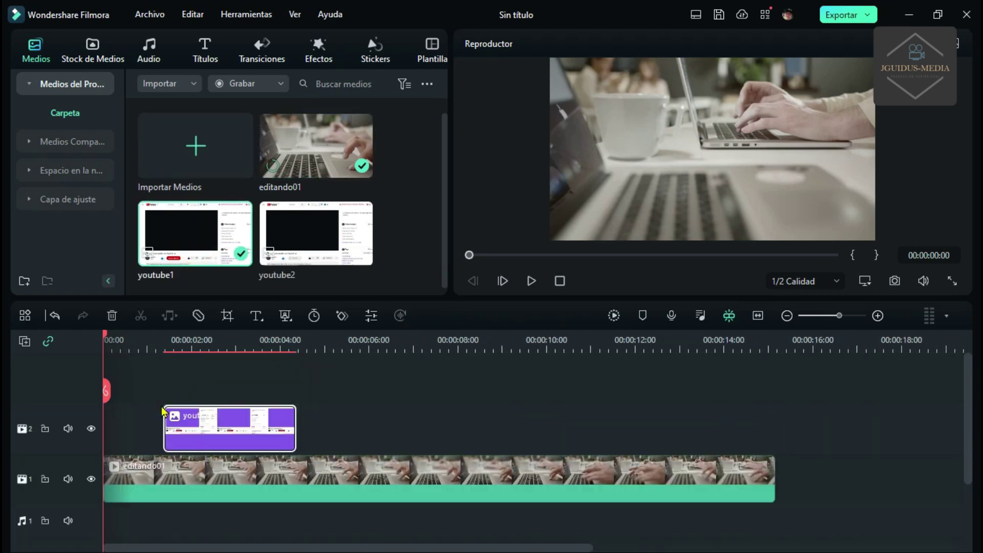
{"action": "left_click_drag", "start_coordinate": [107, 339], "coordinate": [166, 352]}
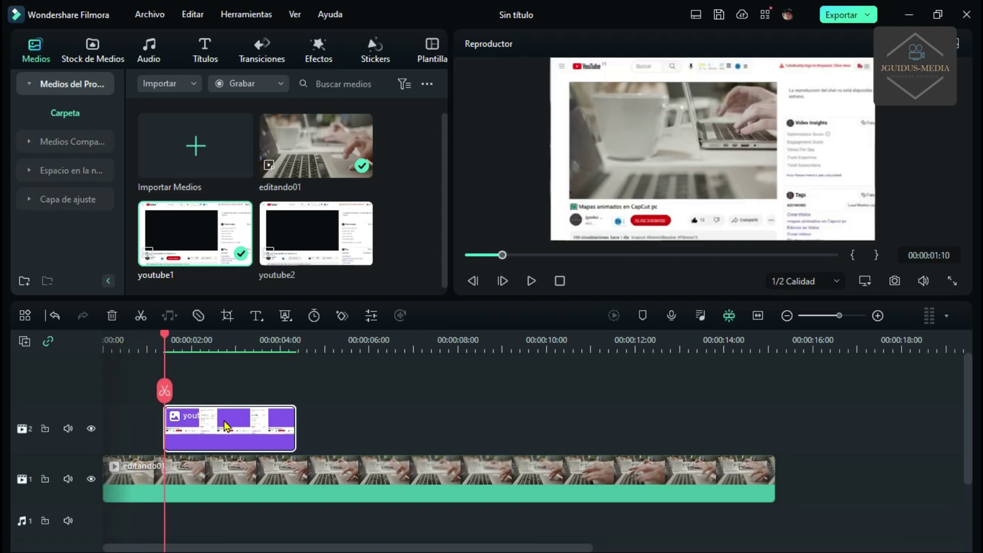
Scale the youtube1 image to 162,9 % and position it at X 351,63 and Y -84,00 so the video window fills the frame
{"action": "left_click", "coordinate": [213, 433]}
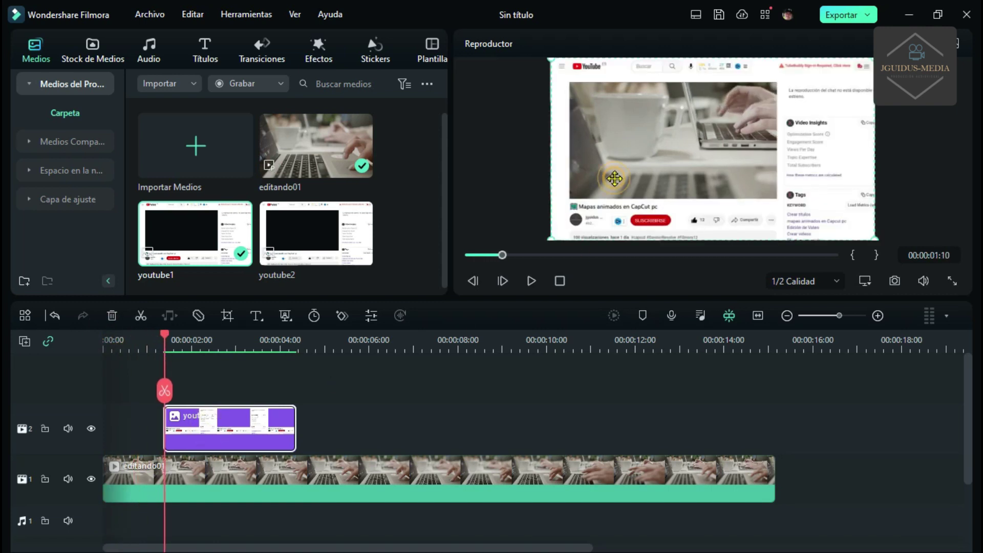
{"action": "left_click_drag", "start_coordinate": [553, 237], "coordinate": [486, 300]}
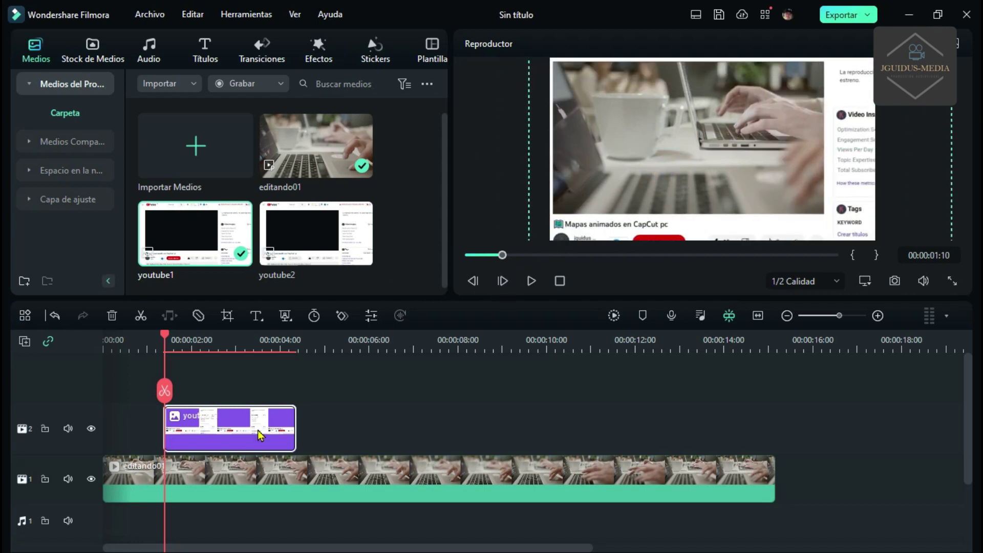
{"action": "double_click", "coordinate": [260, 435]}
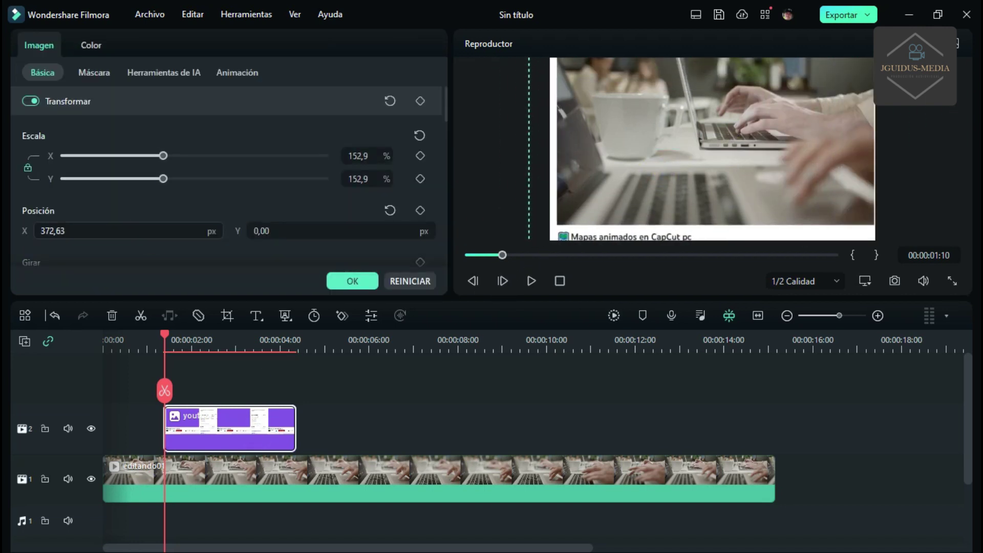
{"action": "left_click_drag", "start_coordinate": [310, 228], "coordinate": [277, 227]}
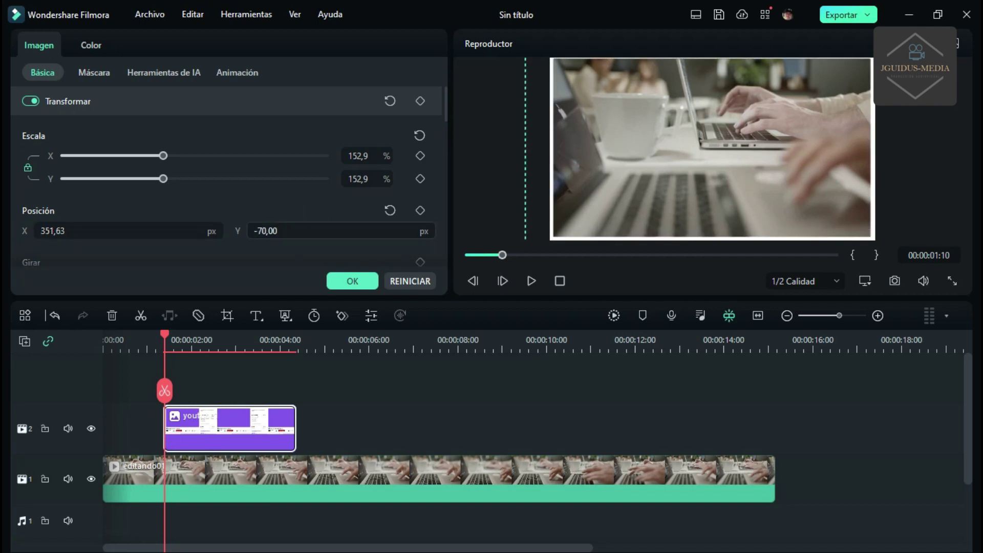
{"action": "left_click_drag", "start_coordinate": [163, 178], "coordinate": [170, 179]}
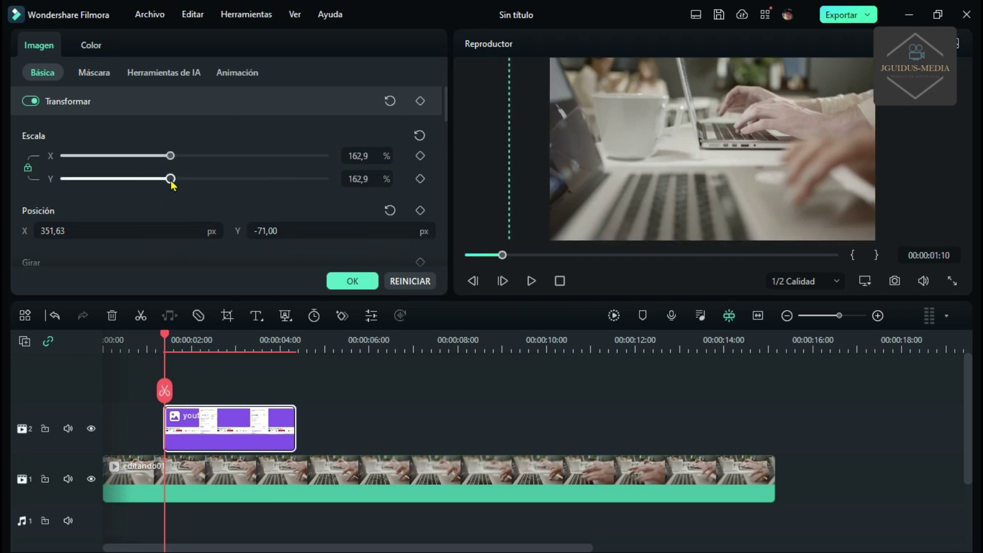
{"action": "left_click_drag", "start_coordinate": [270, 231], "coordinate": [264, 232]}
Add a Transformar keyframe to the youtube1 image at 00:00:01:09
{"action": "key", "text": "Left"}
{"action": "key", "text": "Left"}
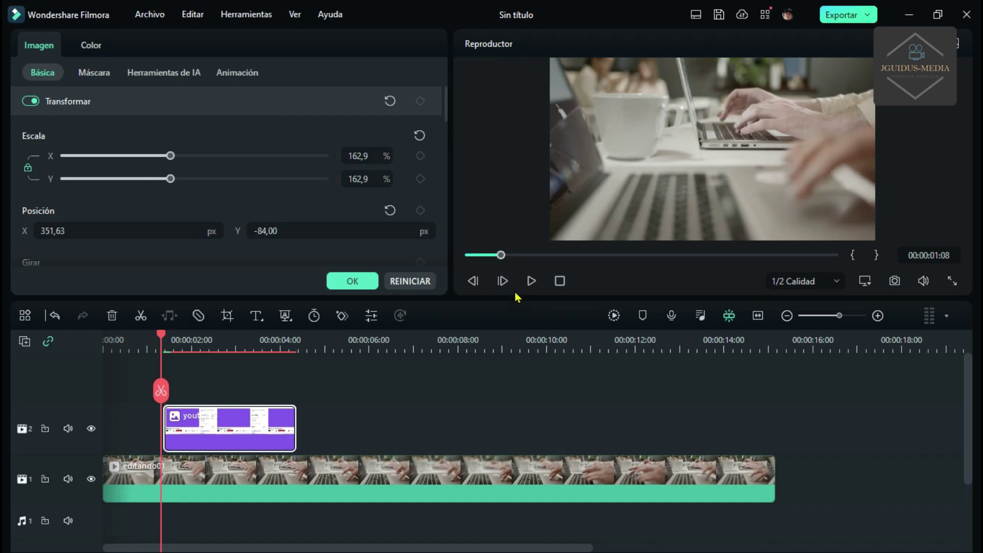
{"action": "left_click", "coordinate": [503, 282]}
{"action": "left_click", "coordinate": [422, 103]}
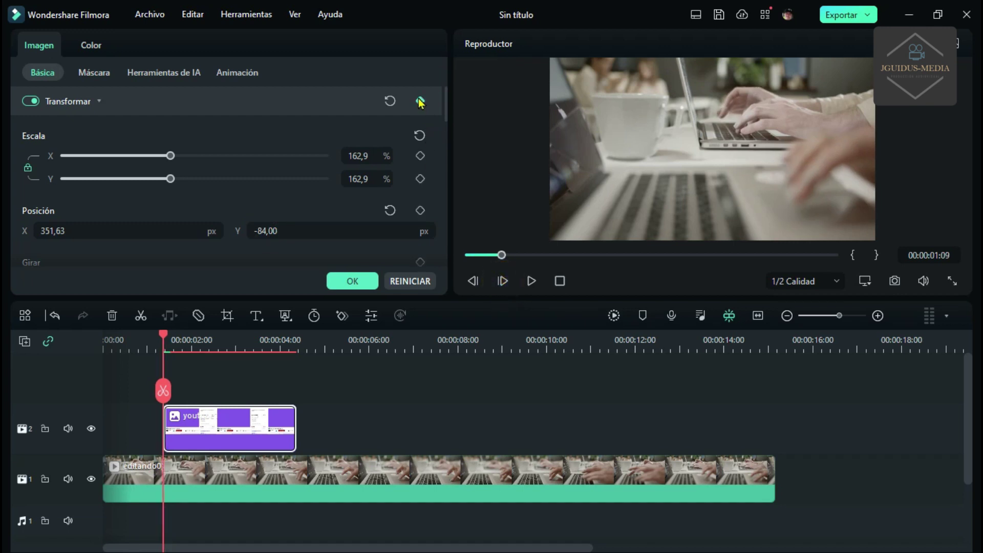
{"action": "left_click", "coordinate": [420, 102]}
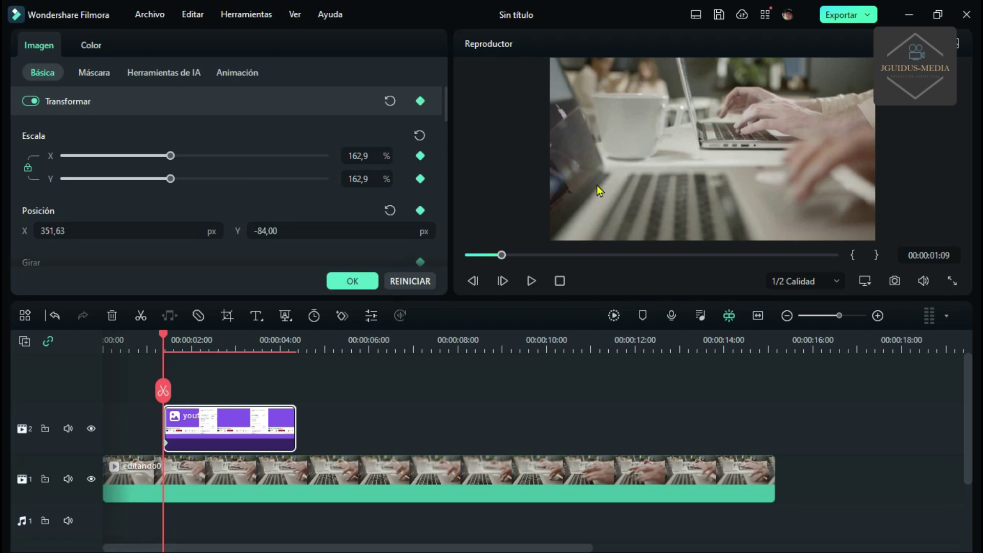
At 00:00:01:21, scale the youtube1 image to 110,5 % and position it at X 94,76 and Y 0,00
{"action": "left_click_drag", "start_coordinate": [165, 338], "coordinate": [184, 336]}
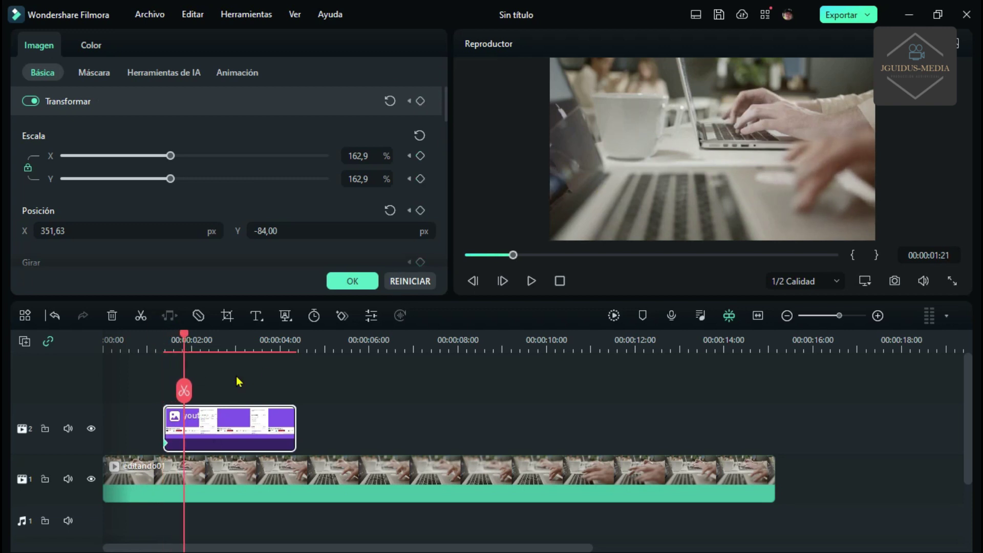
{"action": "left_click_drag", "start_coordinate": [170, 179], "coordinate": [127, 180]}
{"action": "left_click_drag", "start_coordinate": [789, 229], "coordinate": [889, 228]}
{"action": "mouse_move", "coordinate": [839, 212]}
{"action": "left_mouse_down"}
{"action": "mouse_move", "coordinate": [824, 197]}
{"action": "mouse_move", "coordinate": [840, 221]}
{"action": "left_mouse_up"}
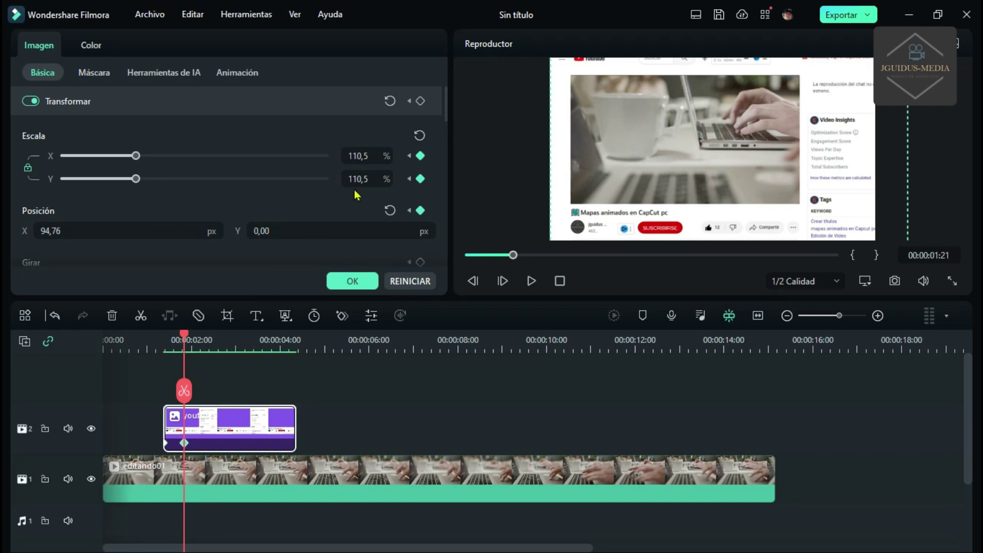
Add a Transformar keyframe to the editando01 clip at 00:00:01:09, matching the first youtube1 keyframe
{"action": "left_click", "coordinate": [409, 156]}
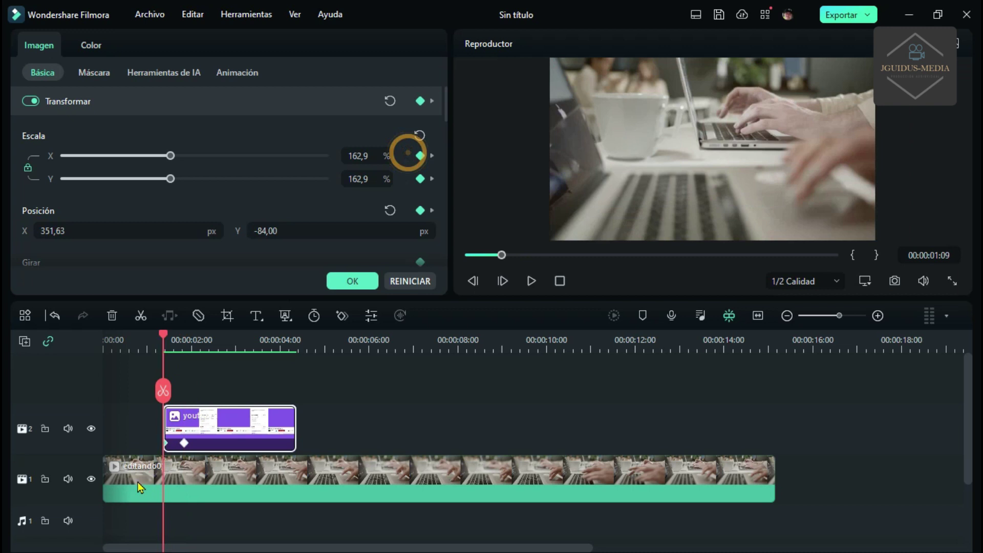
{"action": "left_click", "coordinate": [186, 473]}
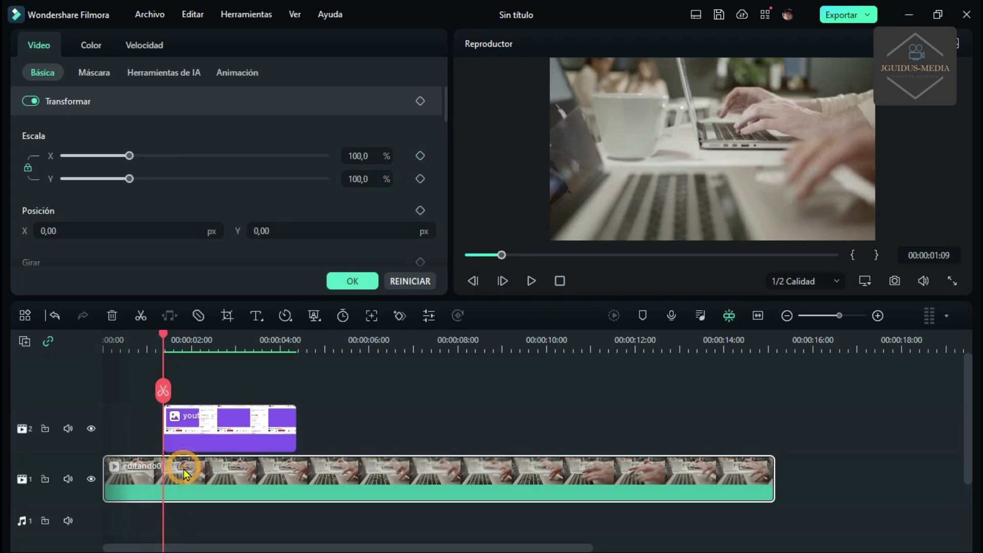
{"action": "left_click", "coordinate": [420, 101]}
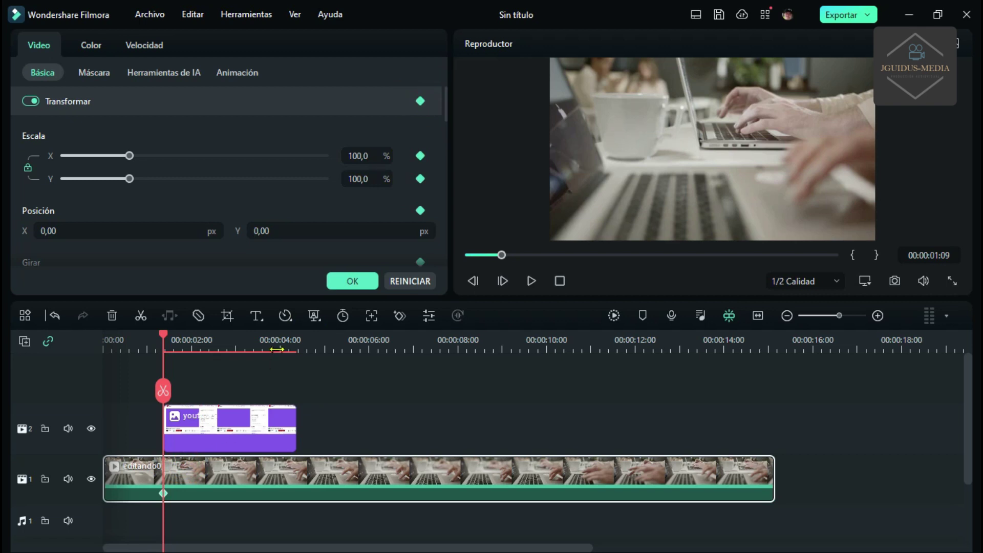
At 00:00:01:21, shrink editando01 and position it at X -157,64 and Y 55,28 so it fits the YouTube page's video window
{"action": "left_click", "coordinate": [261, 422]}
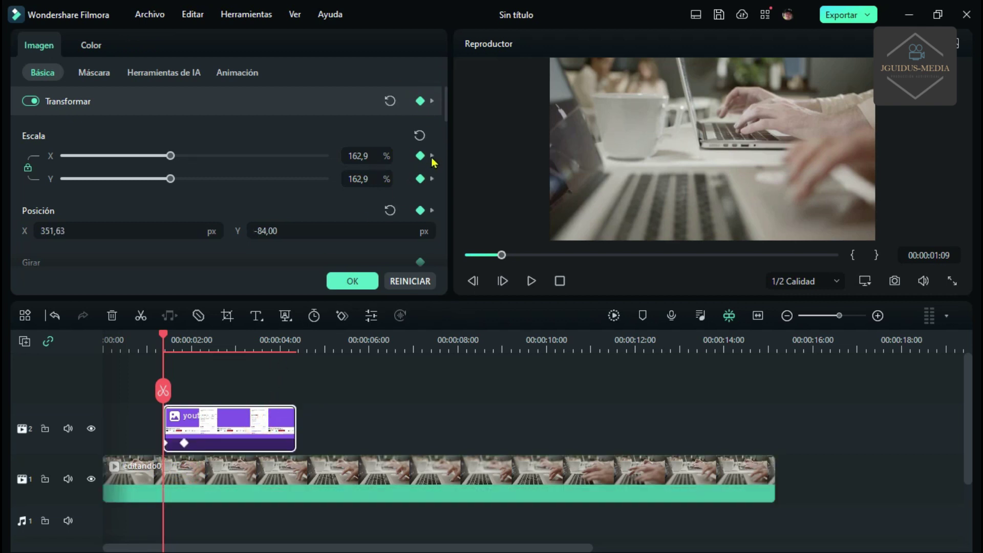
{"action": "left_click", "coordinate": [432, 156]}
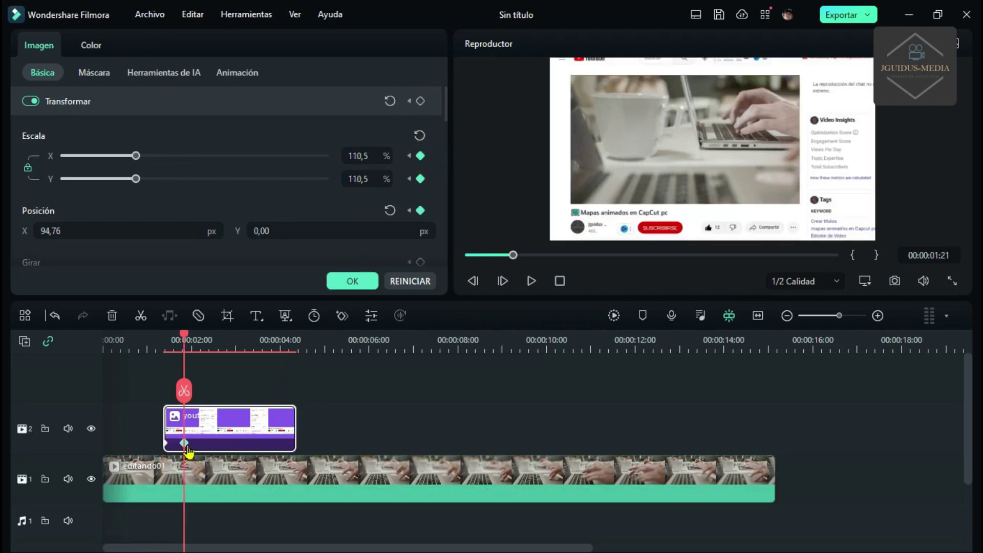
{"action": "left_click", "coordinate": [196, 477]}
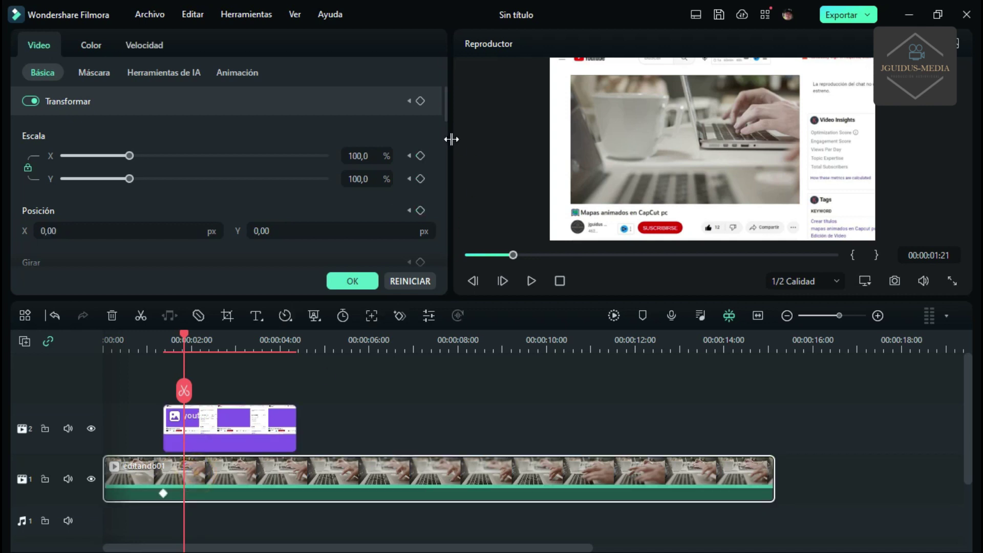
{"action": "left_click_drag", "start_coordinate": [128, 182], "coordinate": [105, 185]}
{"action": "left_click", "coordinate": [699, 171]}
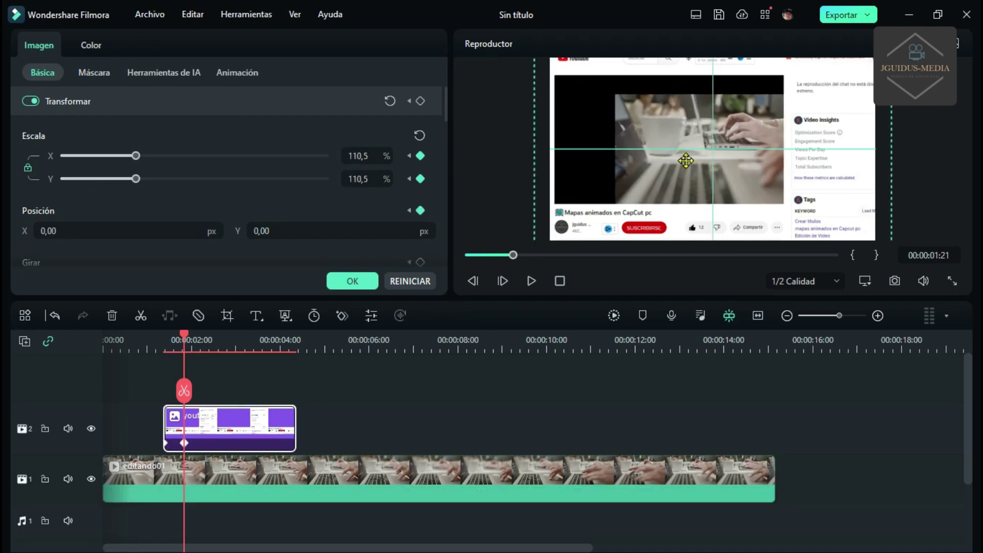
{"action": "left_click", "coordinate": [45, 428]}
{"action": "left_click", "coordinate": [203, 477]}
{"action": "left_click_drag", "start_coordinate": [706, 154], "coordinate": [678, 153]}
{"action": "left_click_drag", "start_coordinate": [763, 200], "coordinate": [799, 203]}
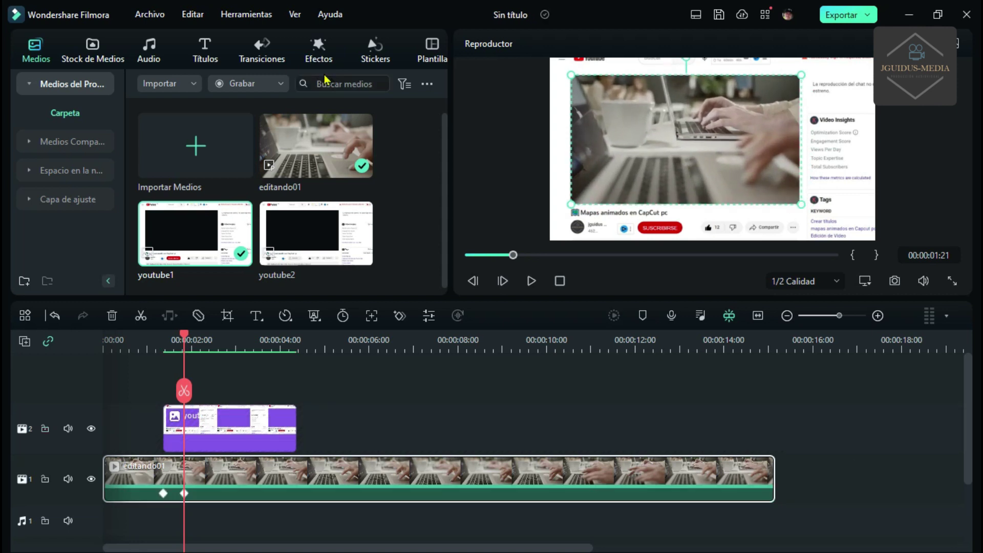
Place the hand sticker Borrar Elementoo Web 05 from the Web category on track 3, starting at 00:00:01:21
{"action": "left_click", "coordinate": [376, 51]}
{"action": "scroll", "coordinate": [343, 200], "scroll_direction": "down", "scroll_amount": 3}
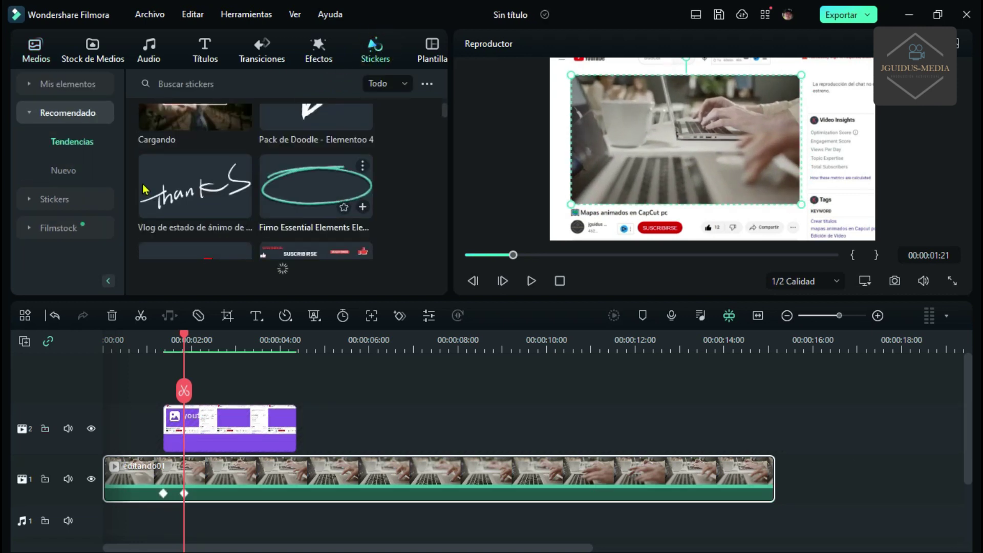
{"action": "scroll", "coordinate": [323, 198], "scroll_direction": "up", "scroll_amount": 2}
{"action": "scroll", "coordinate": [323, 198], "scroll_direction": "down", "scroll_amount": 2}
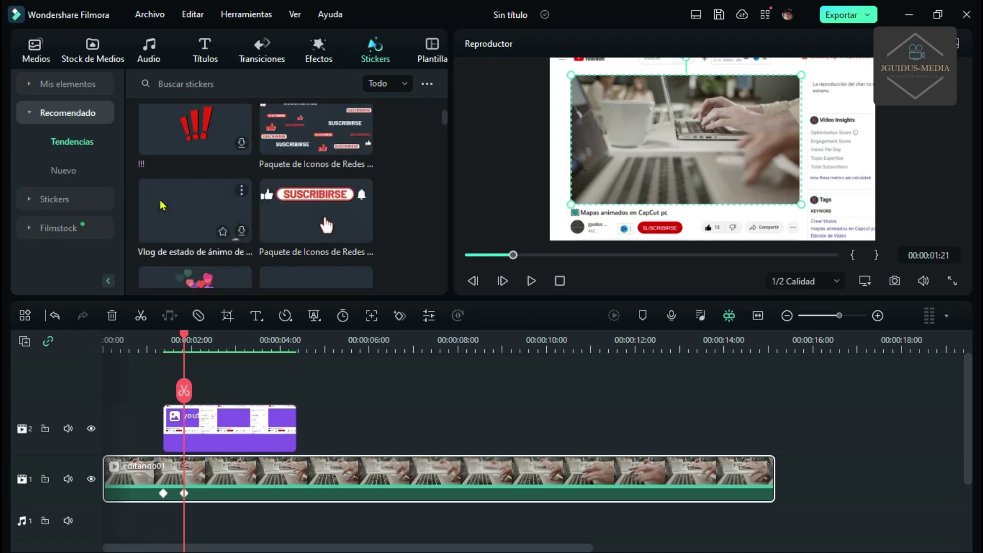
{"action": "left_click", "coordinate": [321, 214]}
{"action": "scroll", "coordinate": [228, 206], "scroll_direction": "down", "scroll_amount": 3}
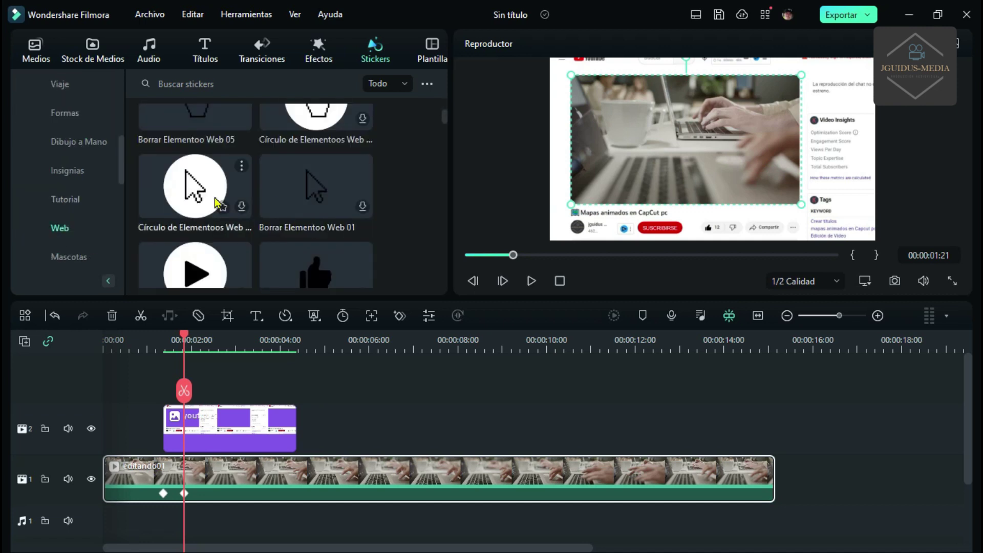
{"action": "scroll", "coordinate": [215, 225], "scroll_direction": "up", "scroll_amount": 3}
{"action": "scroll", "coordinate": [197, 245], "scroll_direction": "down", "scroll_amount": 1}
{"action": "left_click", "coordinate": [197, 245]}
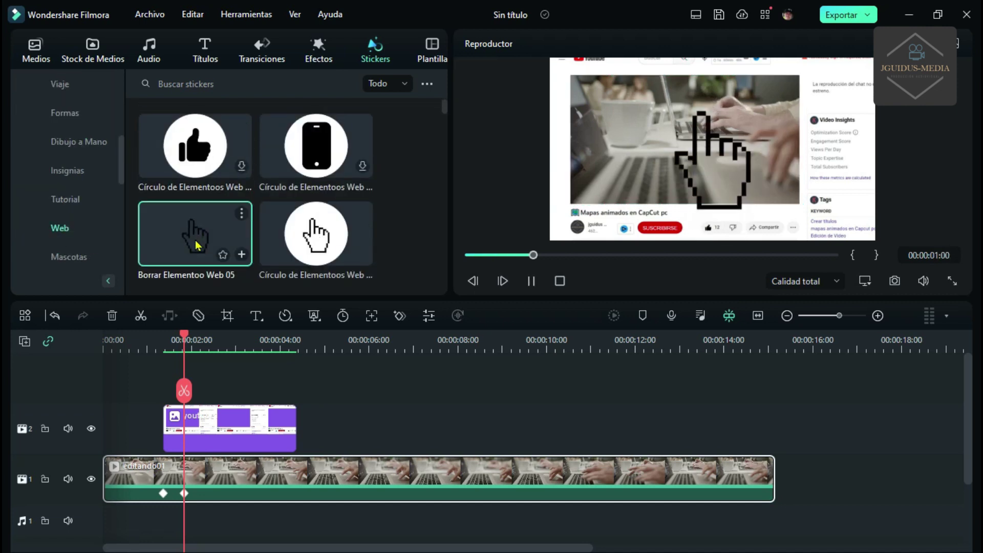
{"action": "left_click_drag", "start_coordinate": [196, 245], "coordinate": [210, 394]}
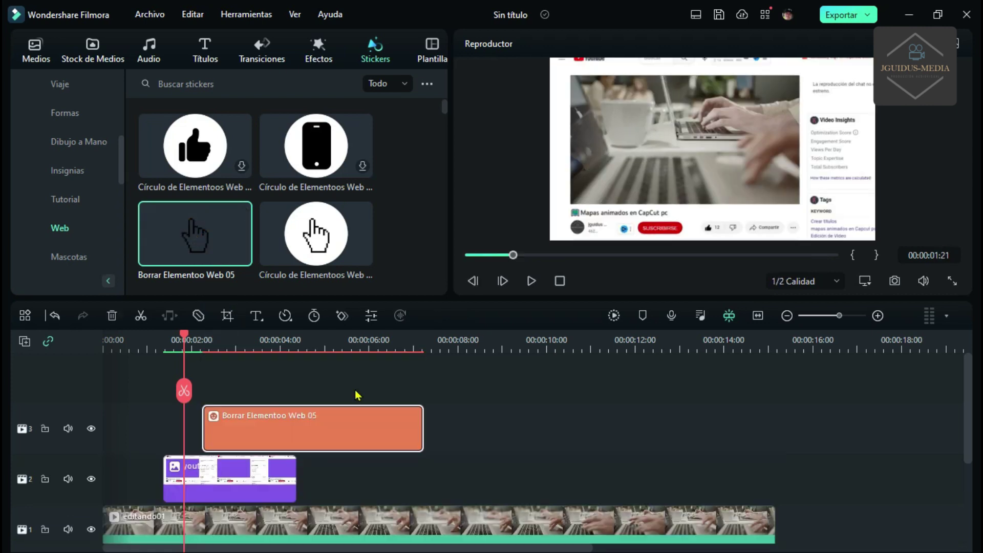
{"action": "left_click_drag", "start_coordinate": [241, 439], "coordinate": [222, 439]}
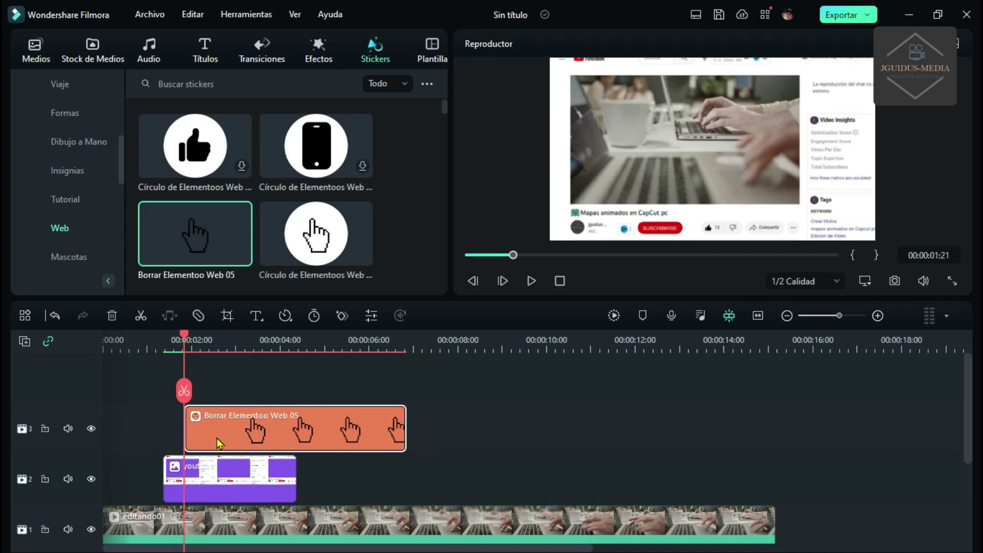
Extend youtube1 slightly past the sticker's end, and scale the hand sticker to 42,1 % at X -137,00 and Y -512,00
{"action": "left_click_drag", "start_coordinate": [296, 479], "coordinate": [426, 478]}
{"action": "double_click", "coordinate": [359, 420]}
{"action": "left_click_drag", "start_coordinate": [128, 178], "coordinate": [92, 183]}
{"action": "left_click_drag", "start_coordinate": [68, 231], "coordinate": [41, 231]}
{"action": "left_click_drag", "start_coordinate": [287, 231], "coordinate": [266, 231]}
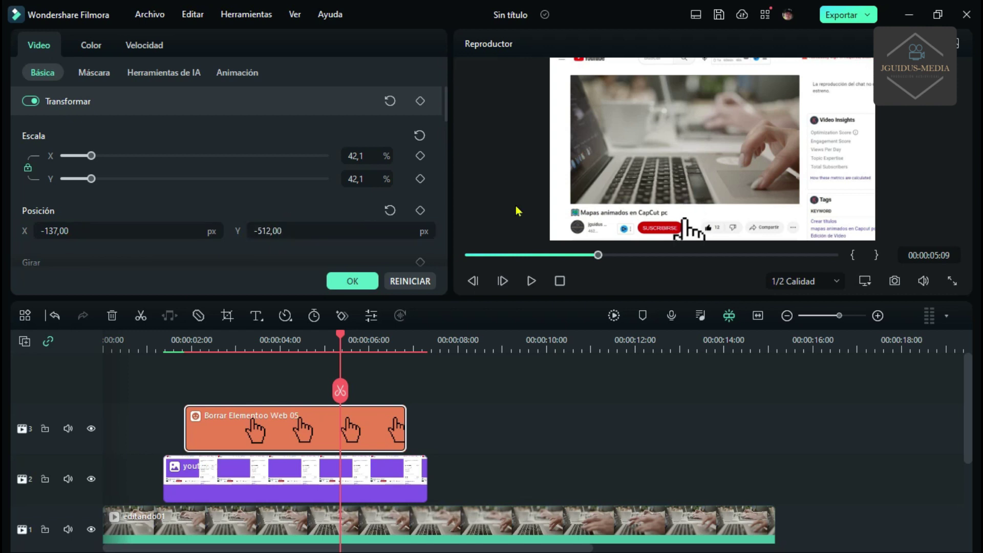
Rotate the hand sticker to 96,33° and move it to X -394,00 and Y -463,00, over the red SUSCRIBIRSE button
{"action": "scroll", "coordinate": [225, 179], "scroll_direction": "down", "scroll_amount": 2}
{"action": "left_click_drag", "start_coordinate": [30, 177], "coordinate": [38, 188]}
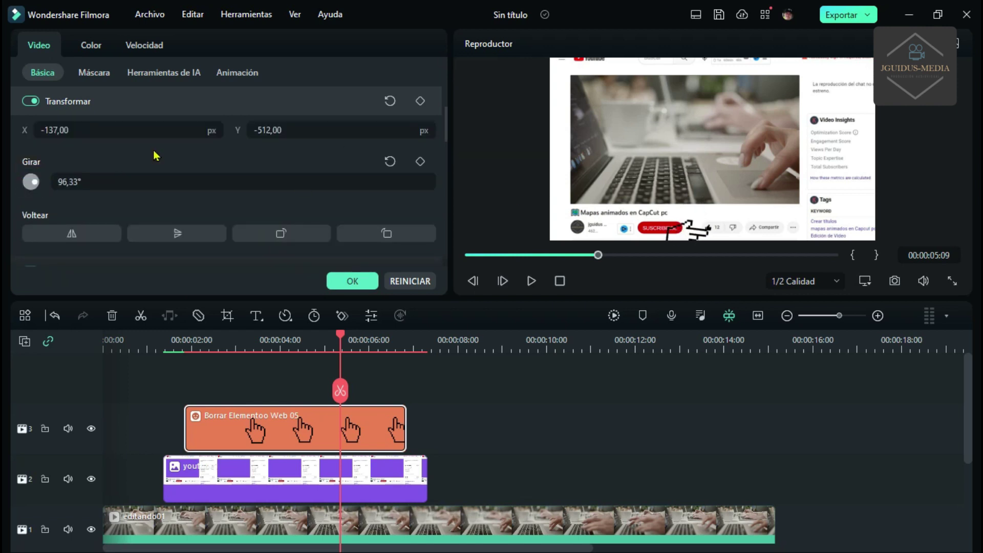
{"action": "left_click_drag", "start_coordinate": [339, 339], "coordinate": [271, 339]}
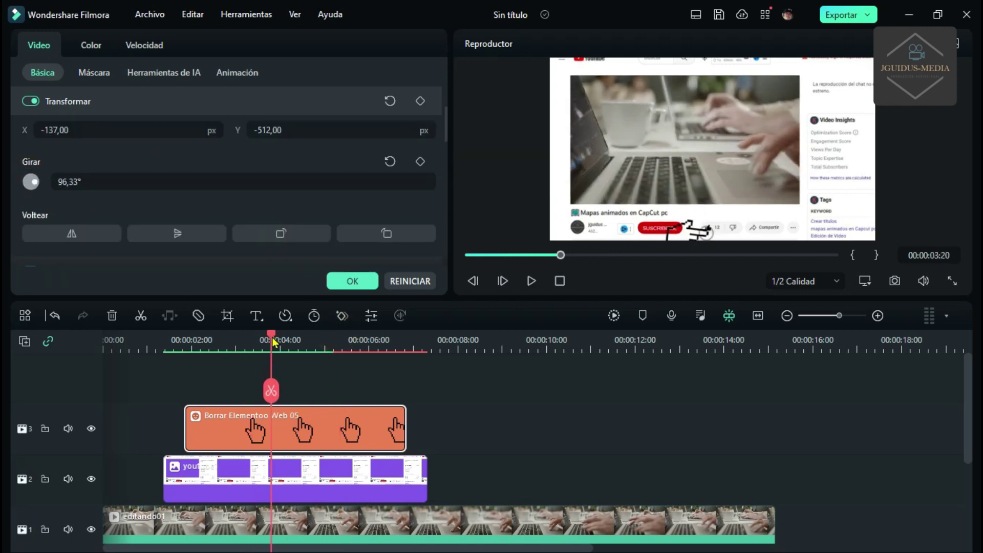
{"action": "mouse_move", "coordinate": [279, 130]}
{"action": "left_mouse_down"}
{"action": "mouse_move", "coordinate": [302, 130]}
{"action": "mouse_move", "coordinate": [266, 131]}
{"action": "left_mouse_up"}
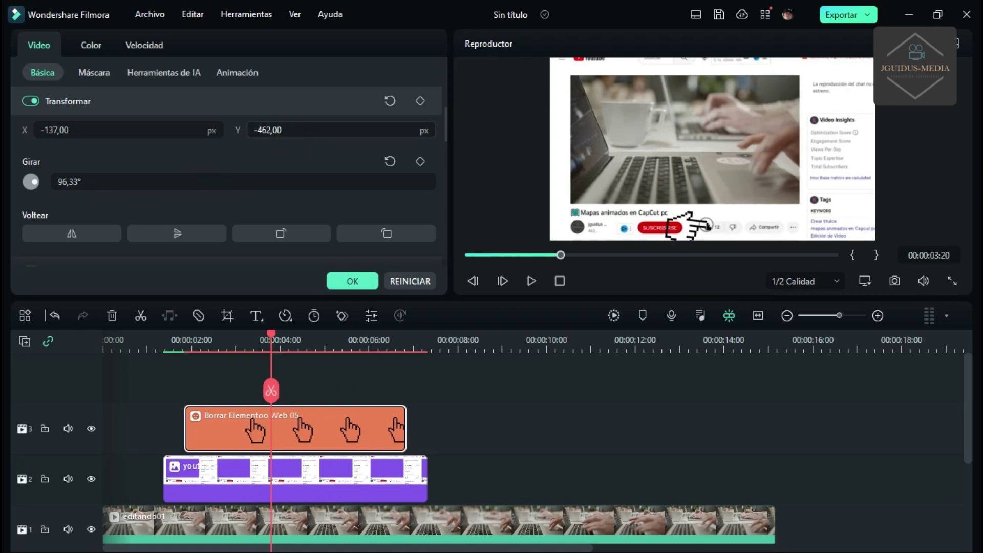
{"action": "mouse_move", "coordinate": [59, 130]}
{"action": "left_mouse_down"}
{"action": "mouse_move", "coordinate": [51, 130]}
{"action": "mouse_move", "coordinate": [66, 132]}
{"action": "left_mouse_up"}
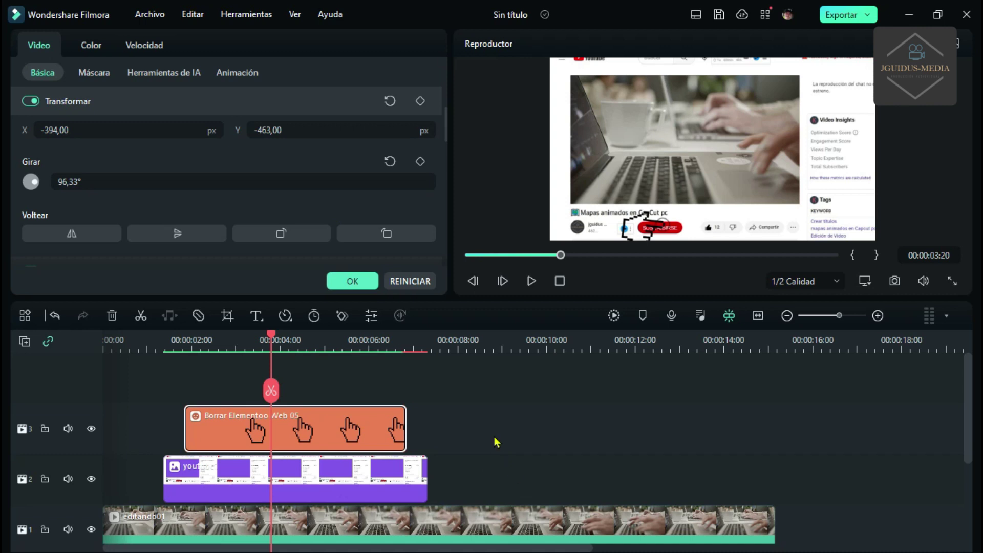
Split youtube1 at 00:00:04:02 and delete the part after the cut
{"action": "left_click_drag", "start_coordinate": [268, 334], "coordinate": [283, 361]}
{"action": "left_click", "coordinate": [326, 493]}
{"action": "left_click", "coordinate": [352, 281]}
{"action": "left_click", "coordinate": [316, 485]}
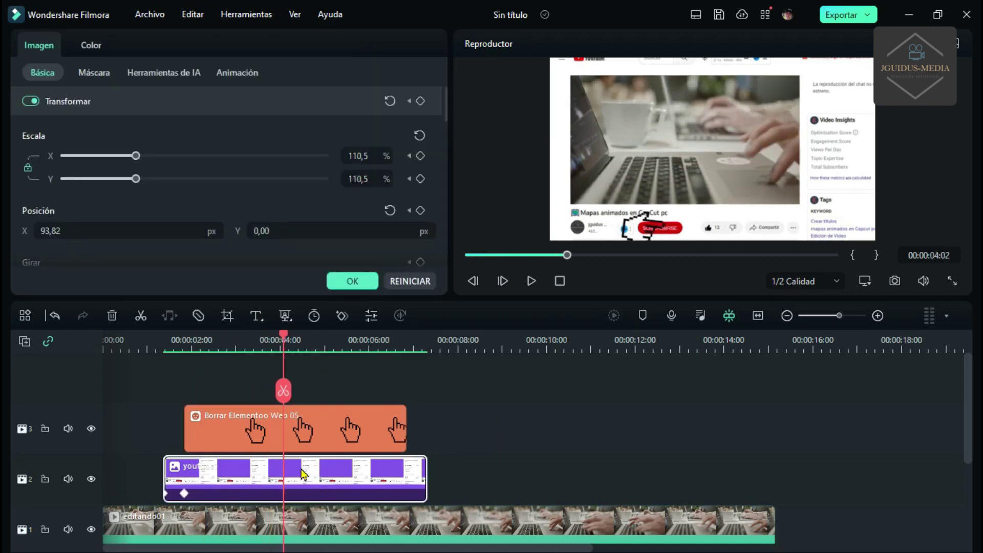
{"action": "key", "text": "ctrl+b"}
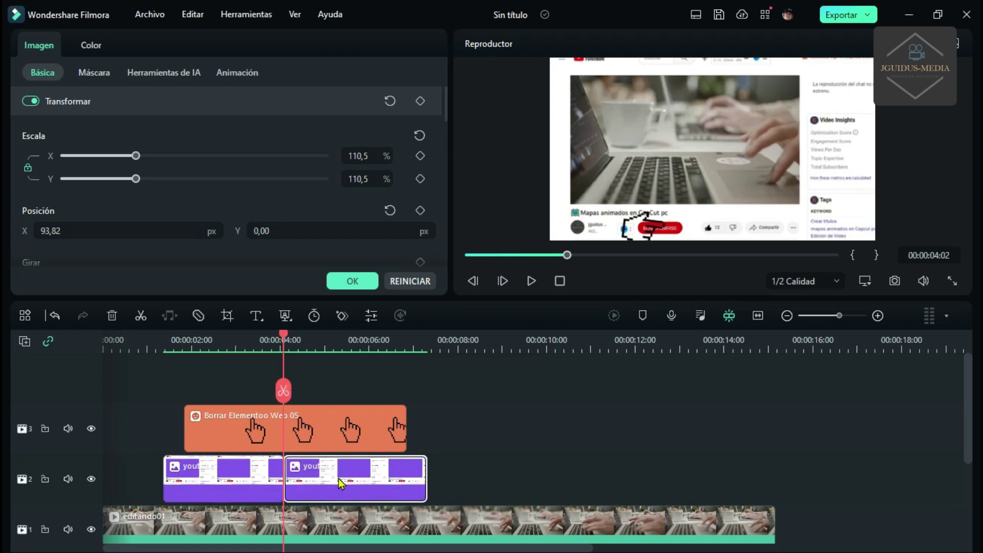
{"action": "key", "text": "Delete"}
Place youtube2 directly after youtube1 on track 2 and scale it to 110,5 %
{"action": "left_click", "coordinate": [36, 51]}
{"action": "left_click_drag", "start_coordinate": [316, 233], "coordinate": [347, 472]}
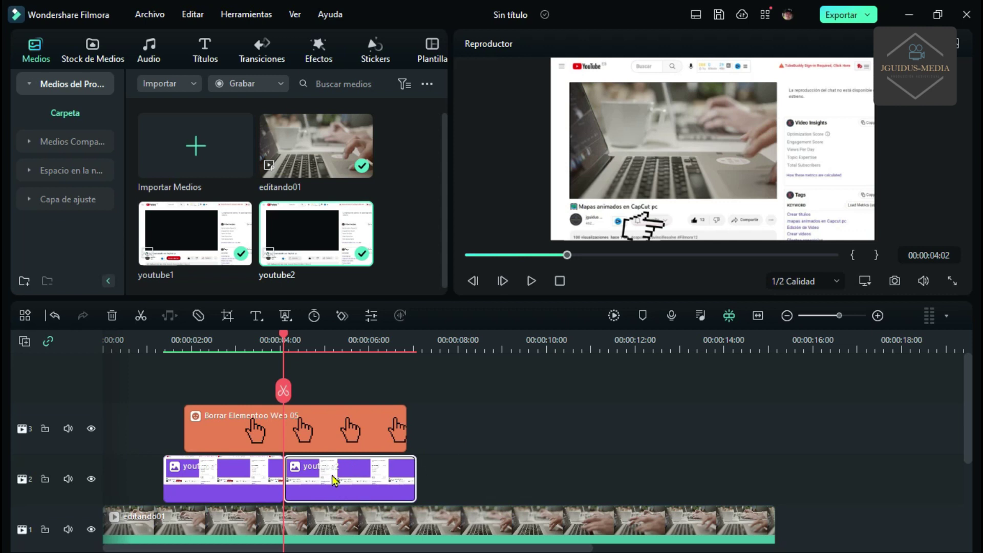
{"action": "left_click_drag", "start_coordinate": [285, 346], "coordinate": [268, 362]}
{"action": "double_click", "coordinate": [338, 467]}
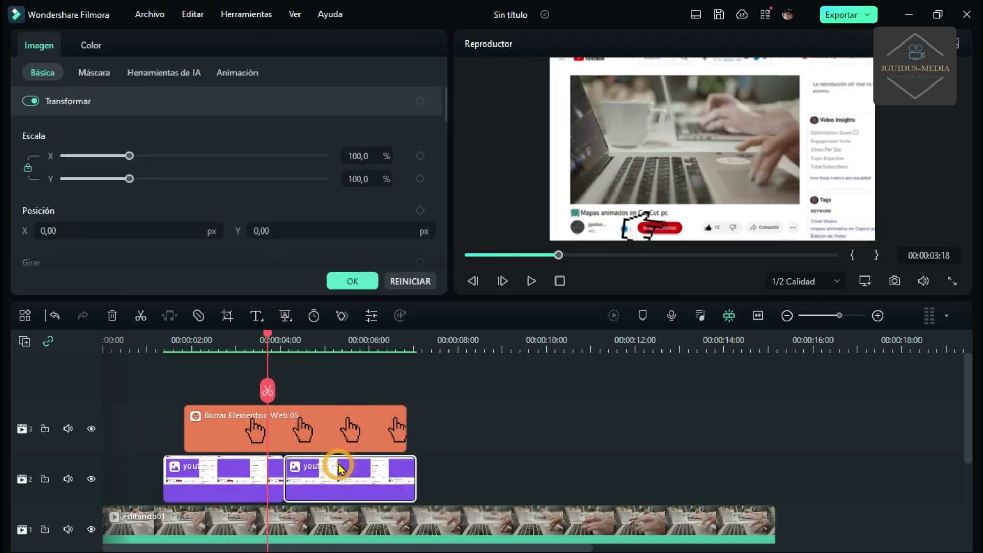
{"action": "left_click", "coordinate": [354, 156]}
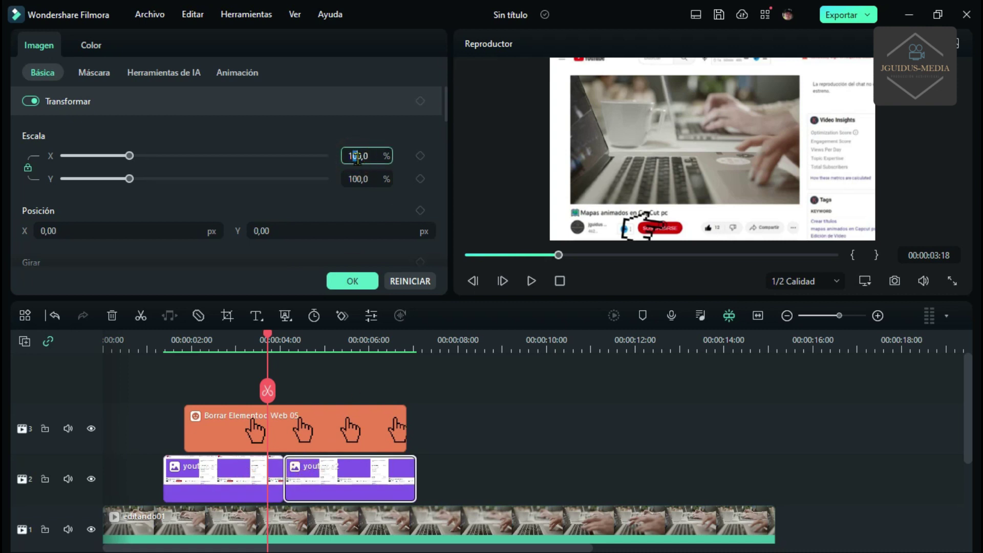
{"action": "left_click_drag", "start_coordinate": [365, 156], "coordinate": [372, 159]}
{"action": "type", "text": "5"}
{"action": "key", "text": "Return"}
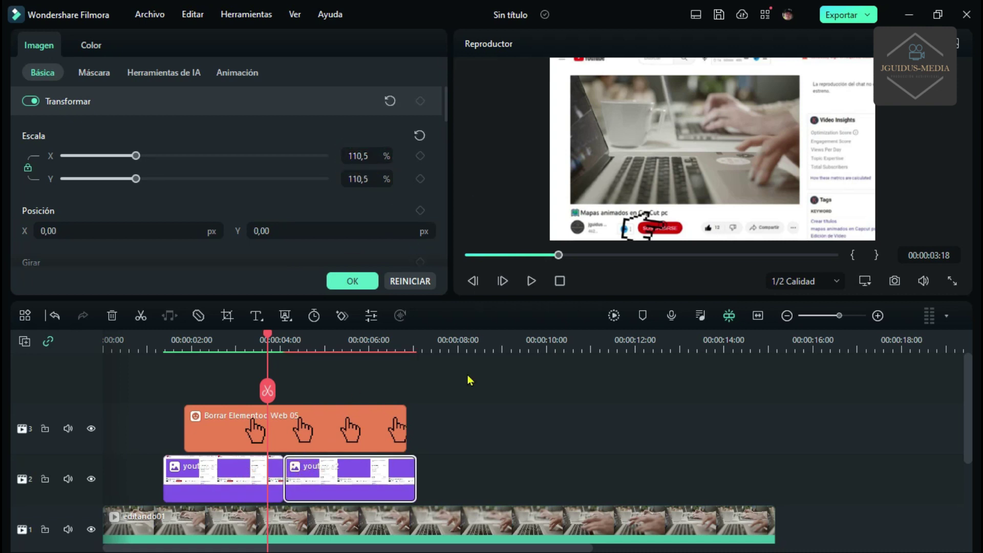
Set the X position of youtube2 to 93,82, matching youtube1
{"action": "left_click", "coordinate": [244, 489]}
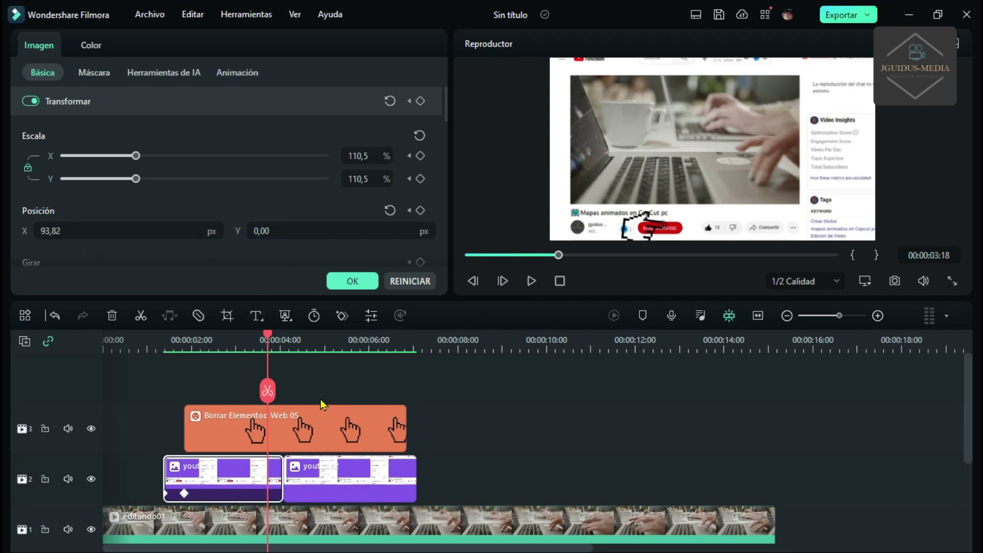
{"action": "left_click", "coordinate": [344, 496]}
{"action": "double_click", "coordinate": [60, 232]}
{"action": "type", "text": "93,82"}
{"action": "key", "text": "Return"}
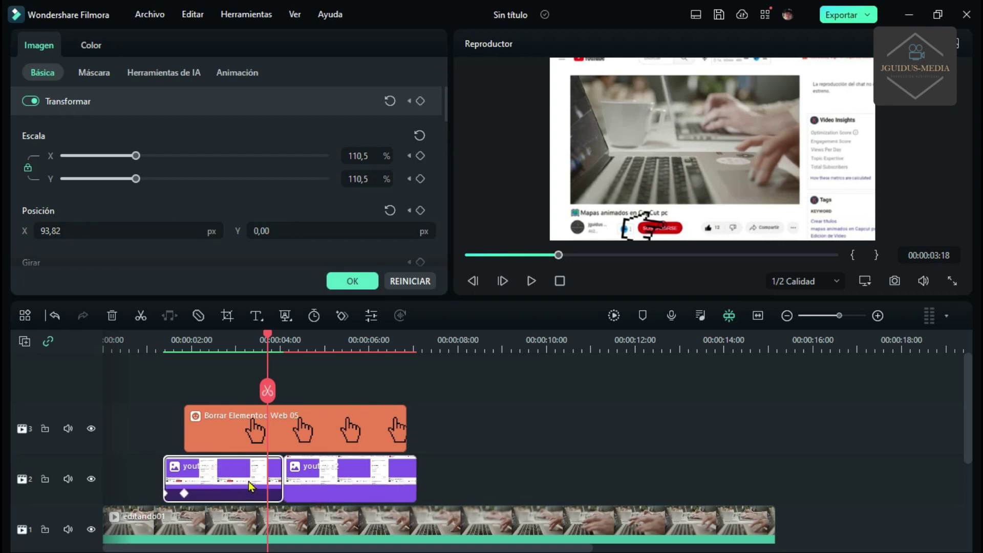
Extend youtube2 to end at 00:00:07:20 and add a Transformar keyframe to it at 00:00:07:09
{"action": "left_click_drag", "start_coordinate": [270, 336], "coordinate": [385, 354]}
{"action": "left_click_drag", "start_coordinate": [415, 491], "coordinate": [464, 490]}
{"action": "left_click_drag", "start_coordinate": [385, 334], "coordinate": [450, 333]}
{"action": "left_click_drag", "start_coordinate": [464, 477], "coordinate": [450, 482]}
{"action": "left_click", "coordinate": [476, 283]}
{"action": "left_click", "coordinate": [430, 479]}
{"action": "left_click", "coordinate": [420, 100]}
At 00:00:07:20, enlarge and reposition youtube2 so its video window fills the frame
{"action": "key", "text": "Right"}
{"action": "key", "text": "Right"}
{"action": "key", "text": "Right"}
{"action": "key", "text": "Right"}
{"action": "key", "text": "Right"}
{"action": "key", "text": "Right"}
{"action": "key", "text": "Right"}
{"action": "key", "text": "Right"}
{"action": "key", "text": "Right"}
{"action": "key", "text": "Right"}
{"action": "key", "text": "Right"}
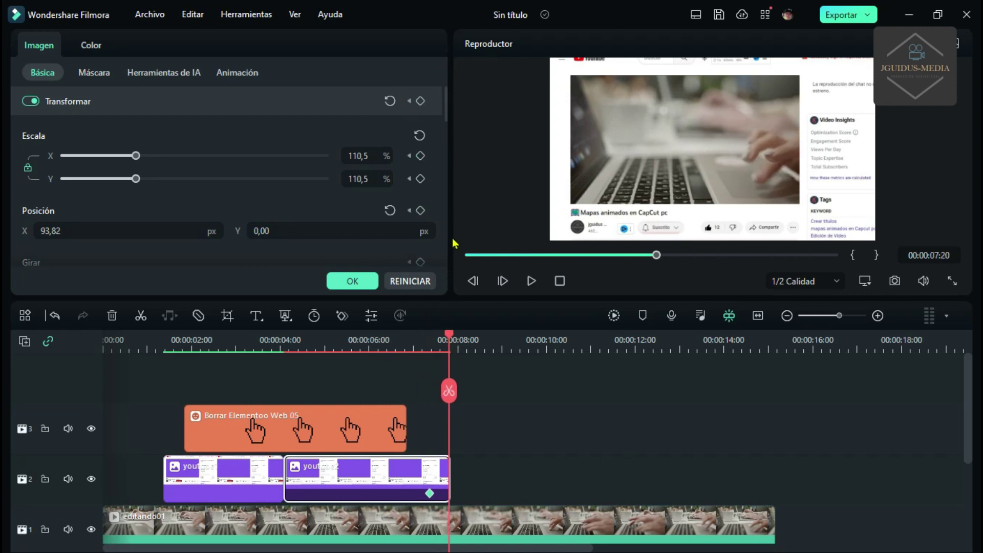
{"action": "left_click_drag", "start_coordinate": [136, 179], "coordinate": [162, 184]}
{"action": "left_click_drag", "start_coordinate": [695, 233], "coordinate": [729, 248]}
{"action": "left_click", "coordinate": [170, 179]}
Add keyframes to editando01 at 00:00:07:09 and 00:00:07:20 to match youtube2's closing zoom, and preview the animation full screen
{"action": "left_click", "coordinate": [409, 156]}
{"action": "left_click", "coordinate": [454, 522]}
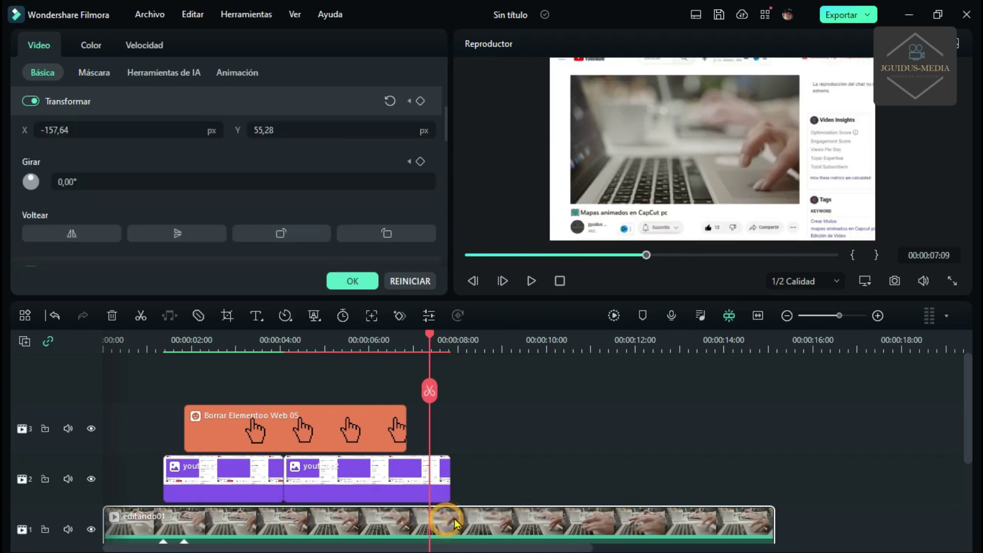
{"action": "left_click", "coordinate": [420, 101]}
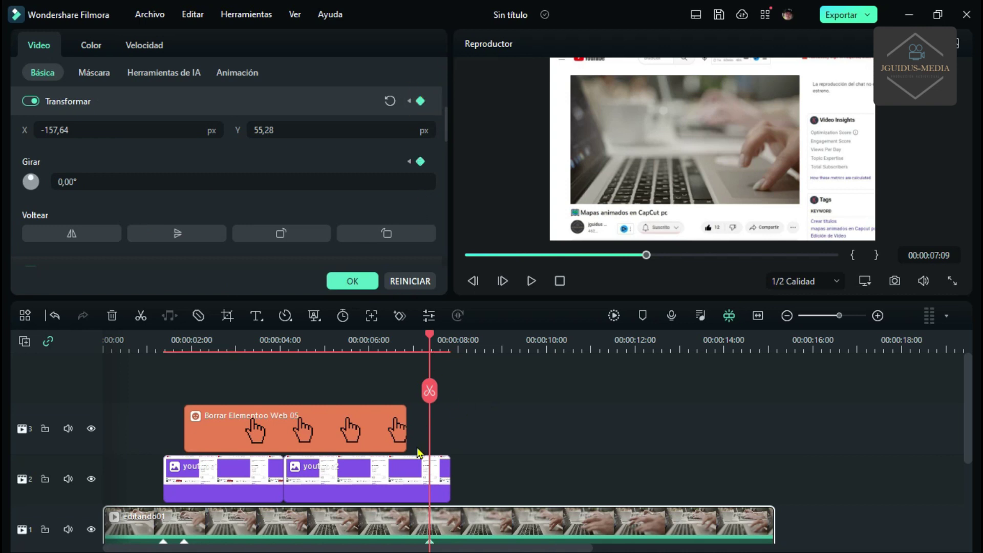
{"action": "left_click", "coordinate": [415, 489]}
{"action": "left_click", "coordinate": [456, 528]}
{"action": "left_click", "coordinate": [353, 282]}
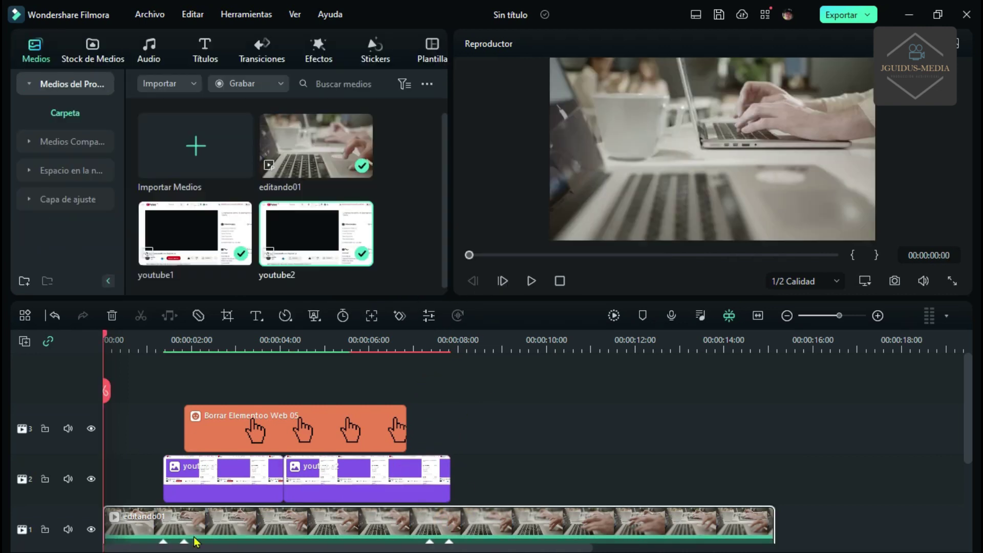
{"action": "left_click", "coordinate": [952, 282]}
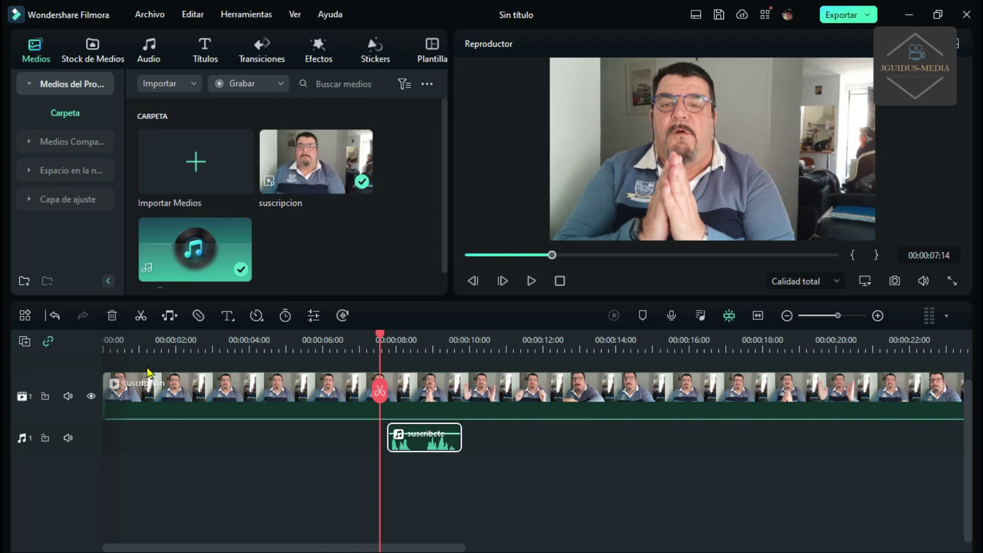
In the suscripcion project, split the video at 00:00:05:14 and delete the part before the cut
{"action": "left_click_drag", "start_coordinate": [382, 338], "coordinate": [309, 369]}
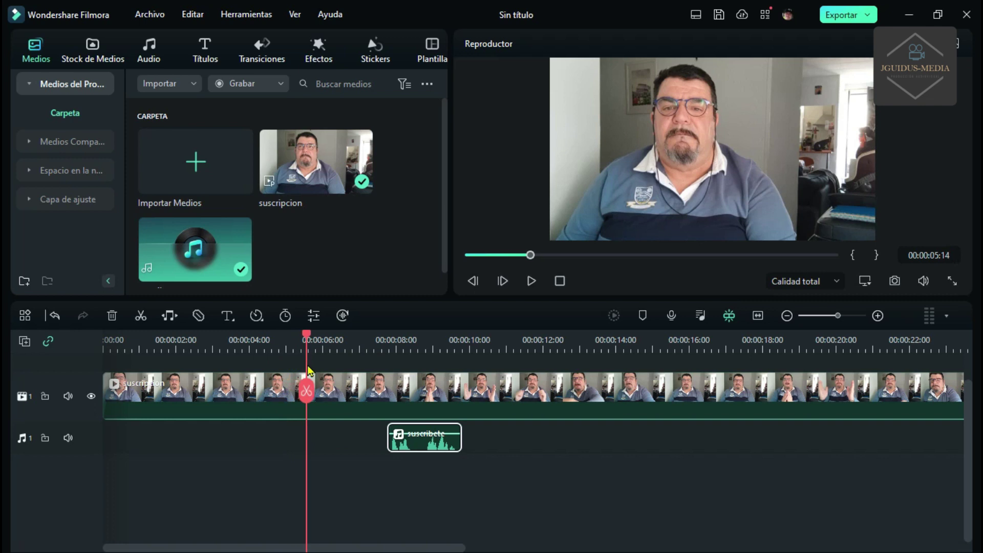
{"action": "left_click", "coordinate": [309, 396]}
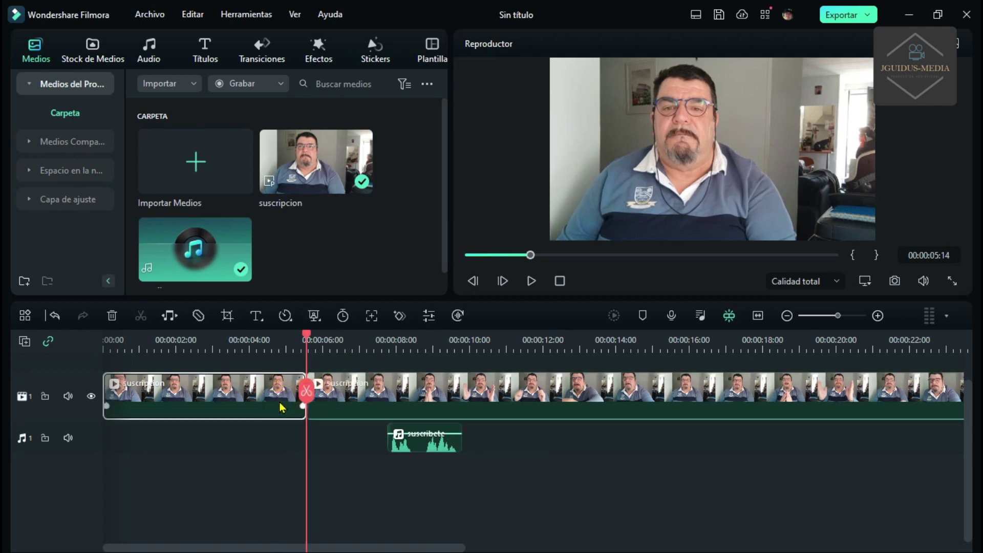
{"action": "key", "text": "Delete"}
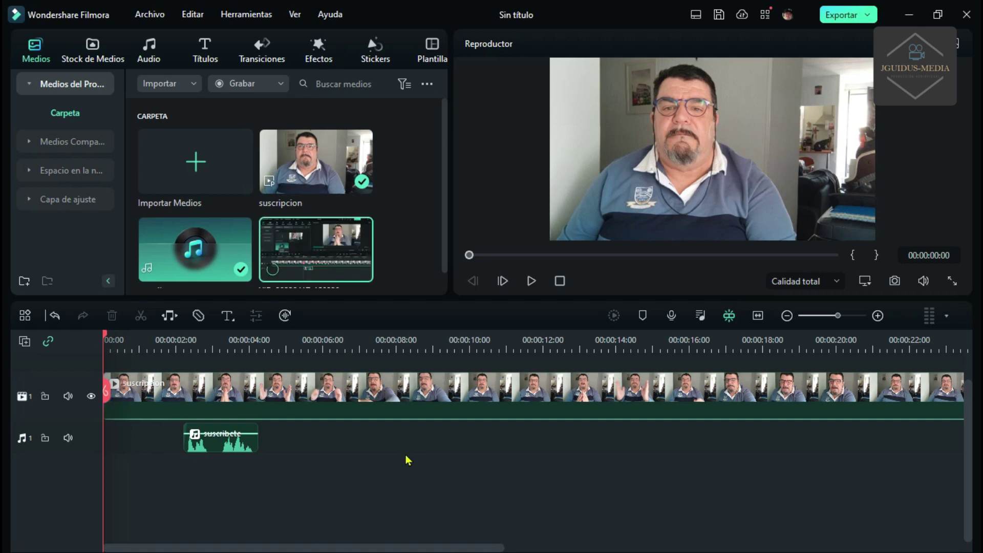
Play the first seconds of the video to match the hand gesture with the suscribete audio
{"action": "left_click", "coordinate": [532, 281]}
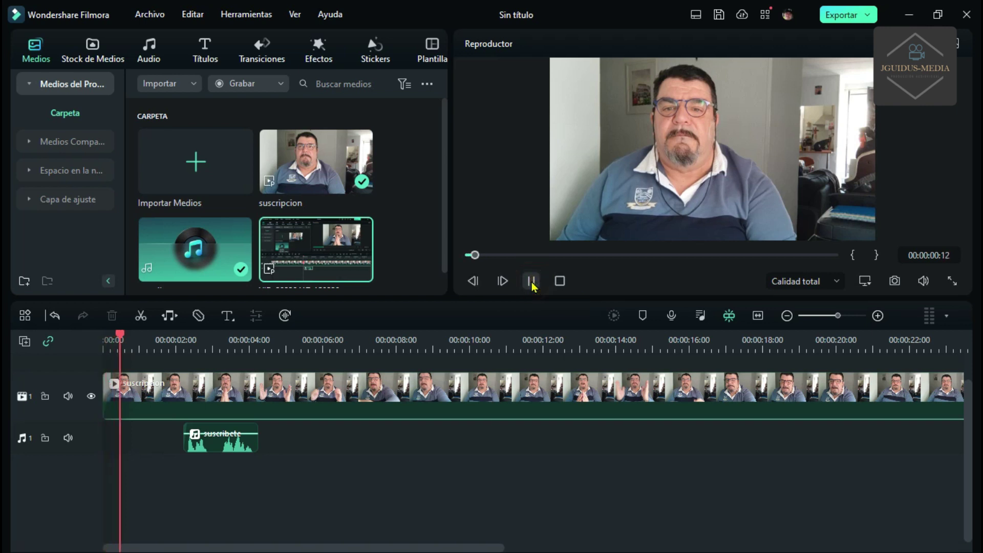
{"action": "left_click", "coordinate": [531, 281]}
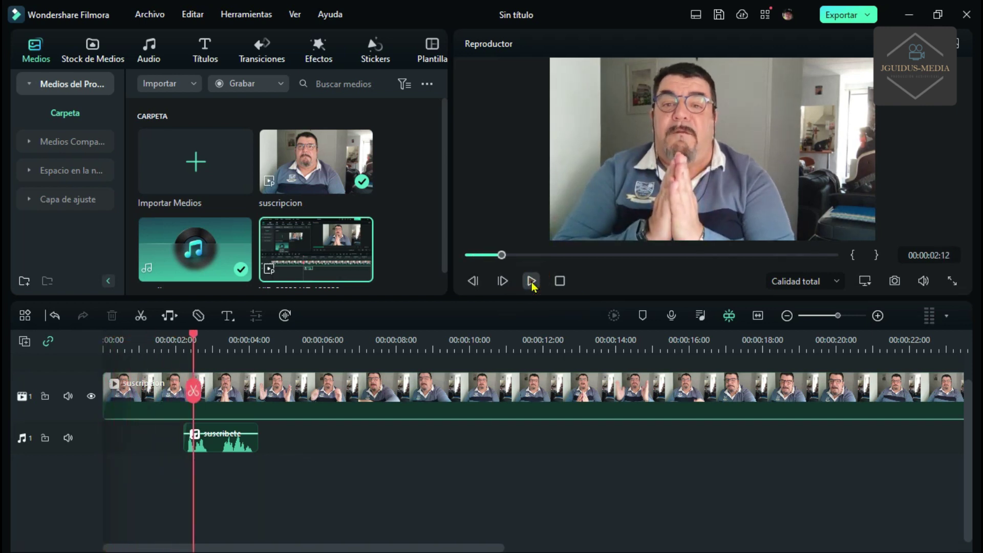
{"action": "left_click", "coordinate": [532, 282]}
{"action": "left_click", "coordinate": [531, 281]}
{"action": "left_click", "coordinate": [531, 281]}
{"action": "left_click", "coordinate": [532, 281]}
Duplicate the suscripcion video onto a second video track, aligned with the original from the start of the timeline
{"action": "left_click", "coordinate": [317, 405]}
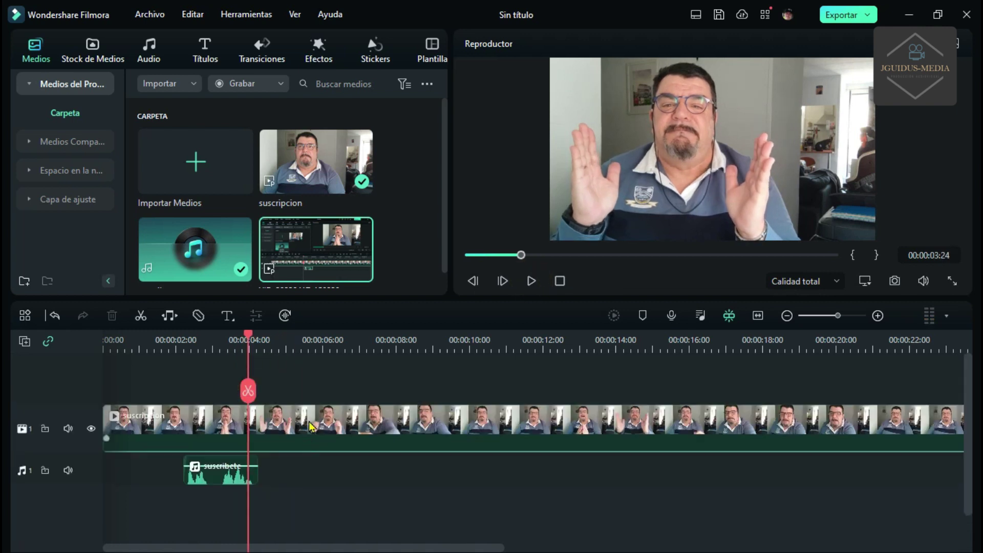
{"action": "right_click", "coordinate": [346, 430]}
{"action": "left_click", "coordinate": [380, 108]}
{"action": "left_click", "coordinate": [185, 371]}
{"action": "right_click", "coordinate": [229, 373]}
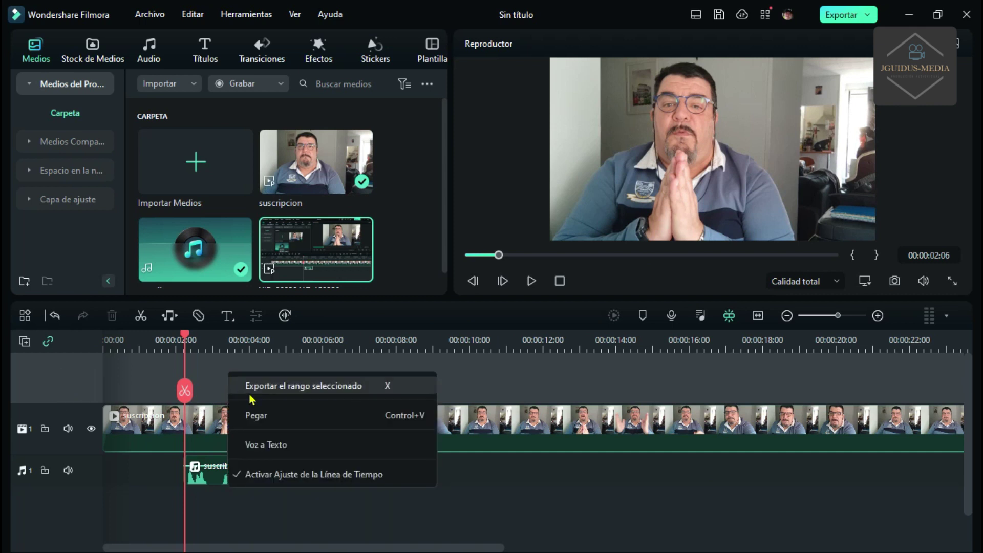
{"action": "left_click", "coordinate": [256, 415]}
{"action": "left_click", "coordinate": [340, 429]}
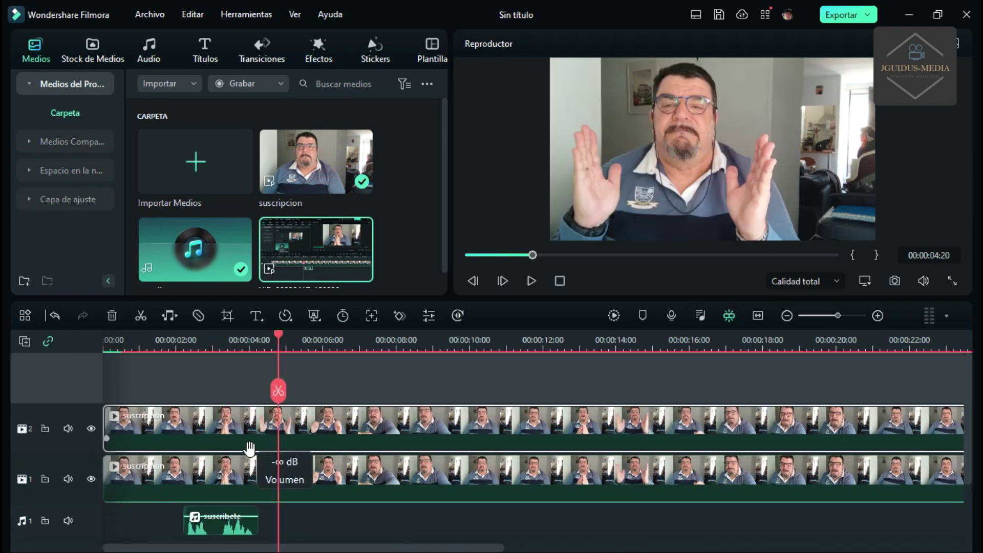
Hide video track 2 and apply the Desenfoque cuadrado effect to the suscripcion clip on track 1
{"action": "left_click", "coordinate": [244, 477]}
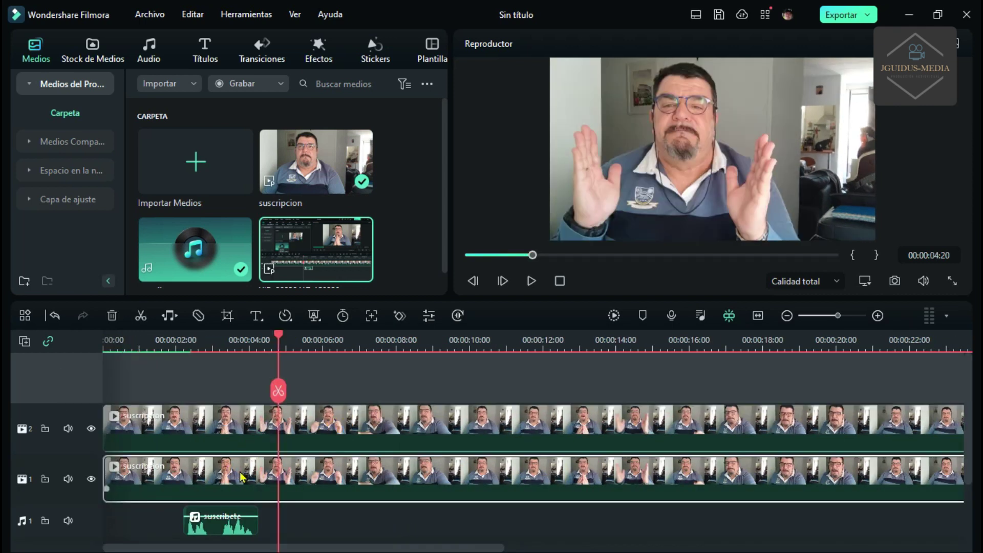
{"action": "left_click", "coordinate": [91, 429]}
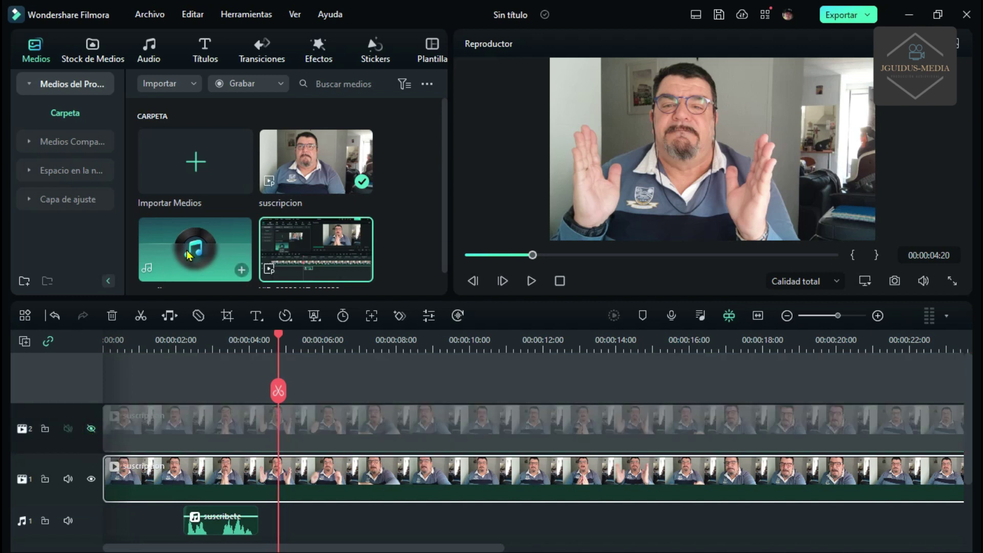
{"action": "left_click", "coordinate": [318, 50]}
{"action": "left_click", "coordinate": [190, 85]}
{"action": "left_click", "coordinate": [410, 171]}
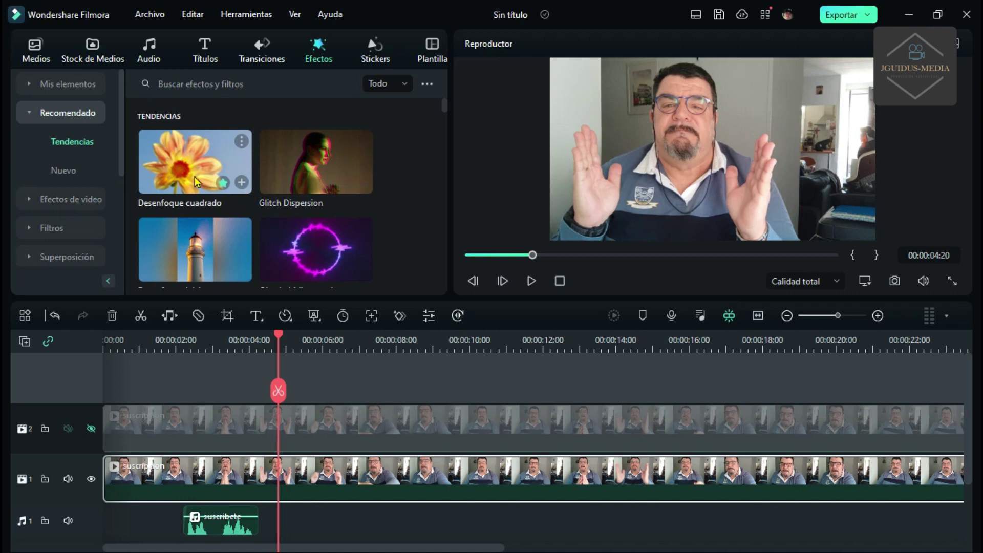
{"action": "left_click_drag", "start_coordinate": [179, 176], "coordinate": [226, 479]}
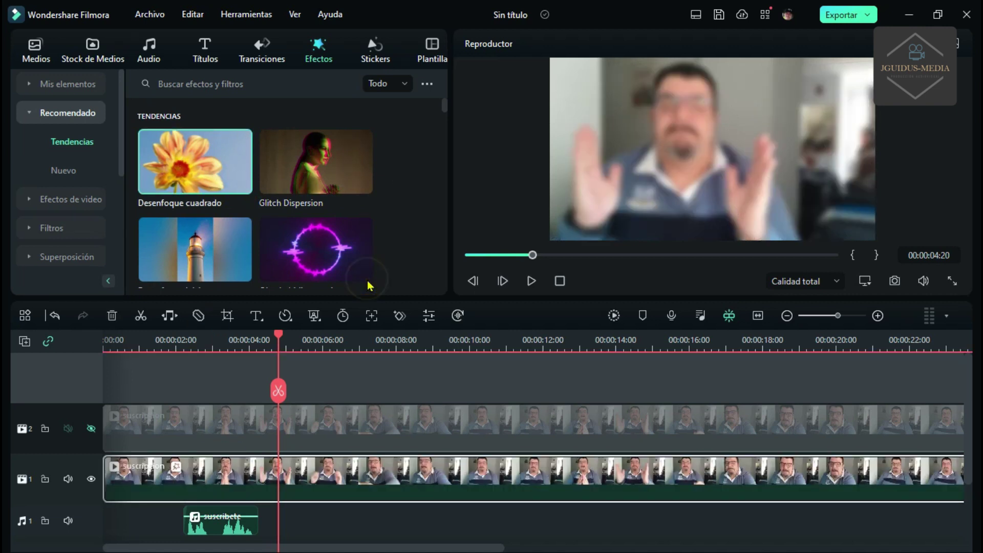
Show video track 2 again and enable Retrato IA on its suscripcion clip, keeping edge thickness and softness at 0
{"action": "left_click", "coordinate": [91, 428]}
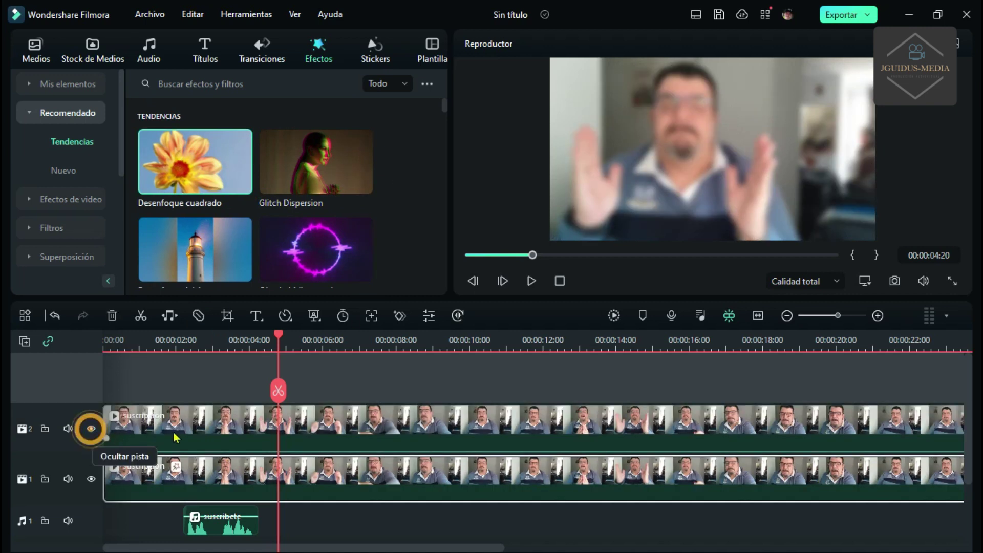
{"action": "double_click", "coordinate": [217, 428]}
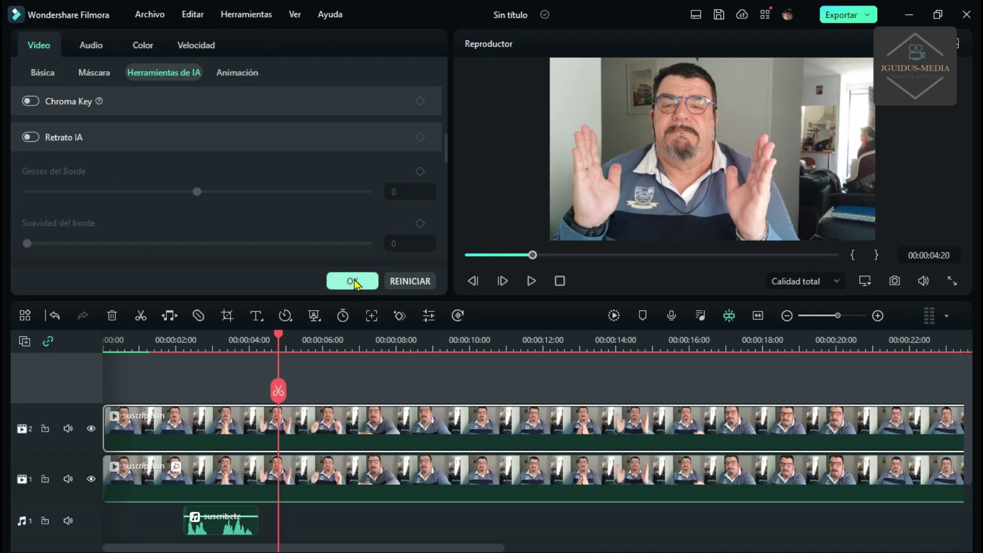
{"action": "left_click", "coordinate": [31, 137]}
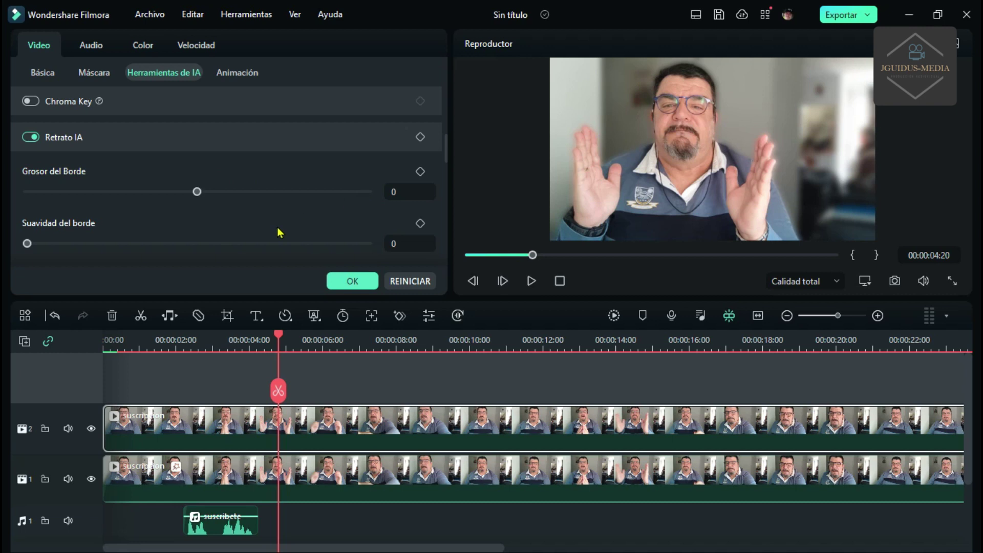
{"action": "mouse_move", "coordinate": [197, 194]}
{"action": "left_mouse_down"}
{"action": "mouse_move", "coordinate": [229, 195]}
{"action": "mouse_move", "coordinate": [199, 198]}
{"action": "left_mouse_up"}
{"action": "left_click", "coordinate": [26, 244]}
{"action": "left_click", "coordinate": [211, 433]}
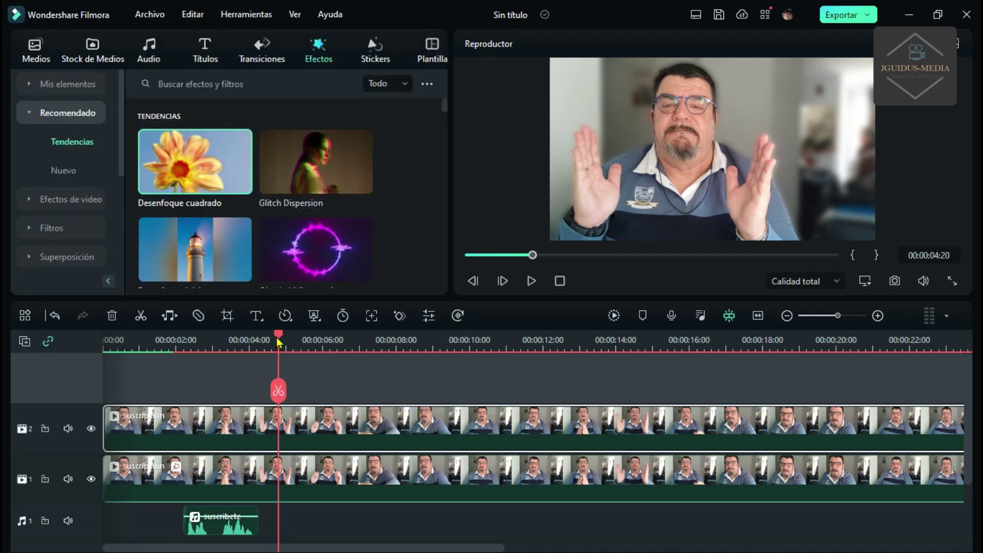
Add a basic title on a new track at 00:00:03:01 with the text SUSCRIBETE
{"action": "left_click_drag", "start_coordinate": [273, 340], "coordinate": [214, 359]}
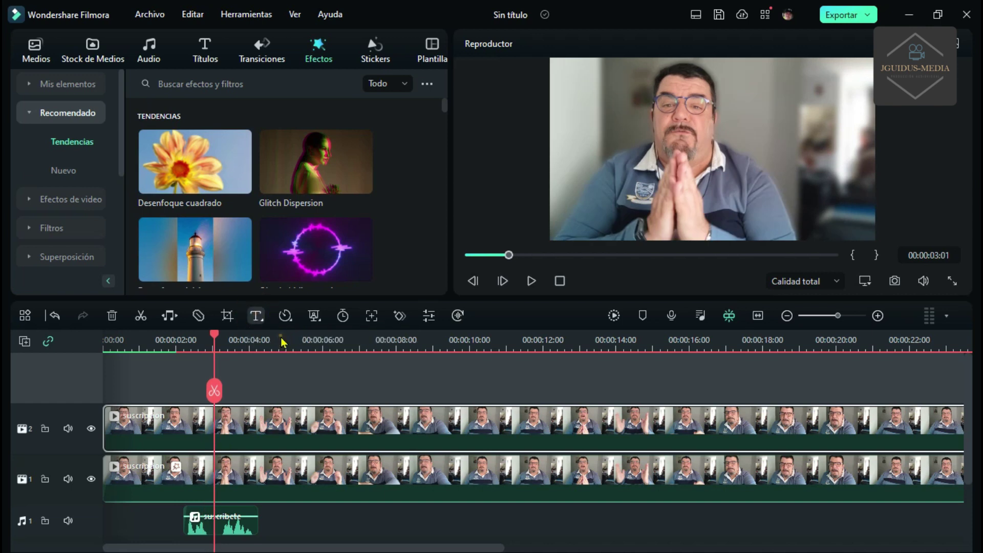
{"action": "left_click", "coordinate": [256, 315]}
{"action": "left_click", "coordinate": [267, 423]}
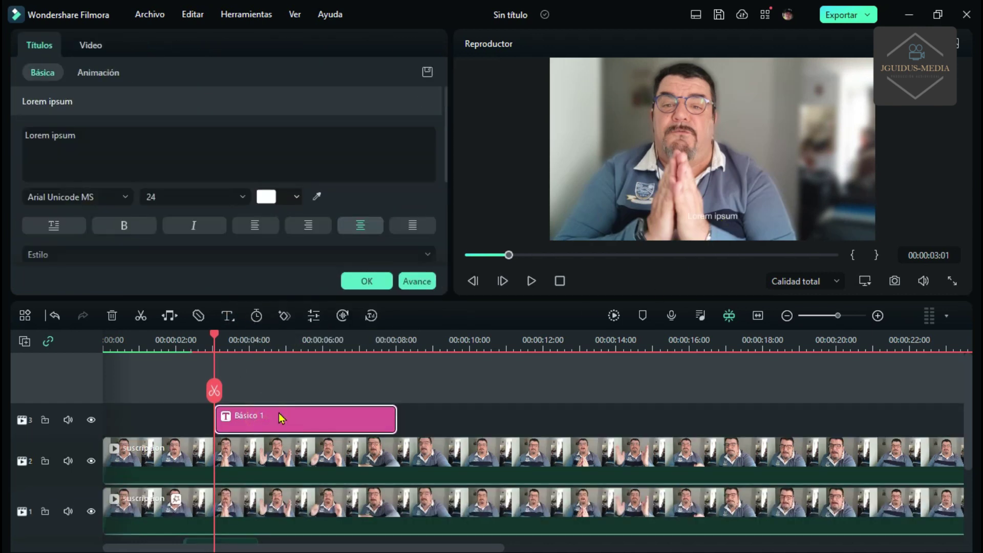
{"action": "left_click_drag", "start_coordinate": [80, 138], "coordinate": [16, 140]}
{"action": "type", "text": "SUSCRIBETE"}
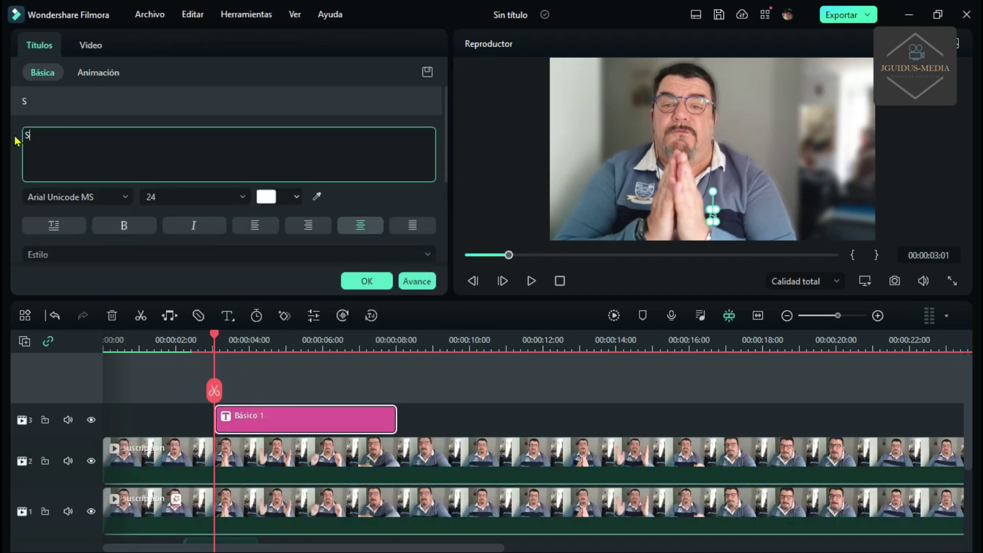
Set the SUSCRIBETE title's font size to 100 and move it up so it fits inside the frame
{"action": "left_click", "coordinate": [236, 197]}
{"action": "left_click", "coordinate": [152, 285]}
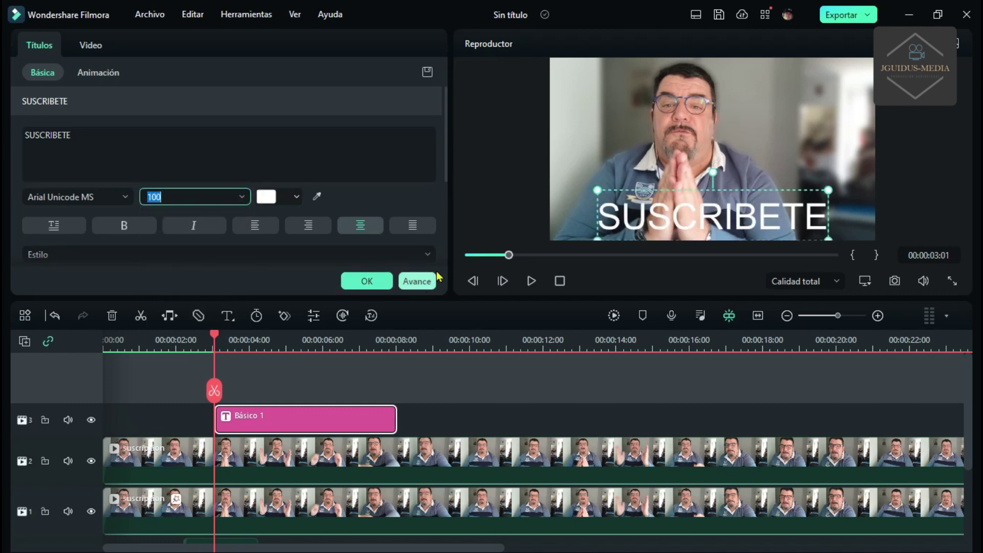
{"action": "left_click_drag", "start_coordinate": [621, 239], "coordinate": [612, 214]}
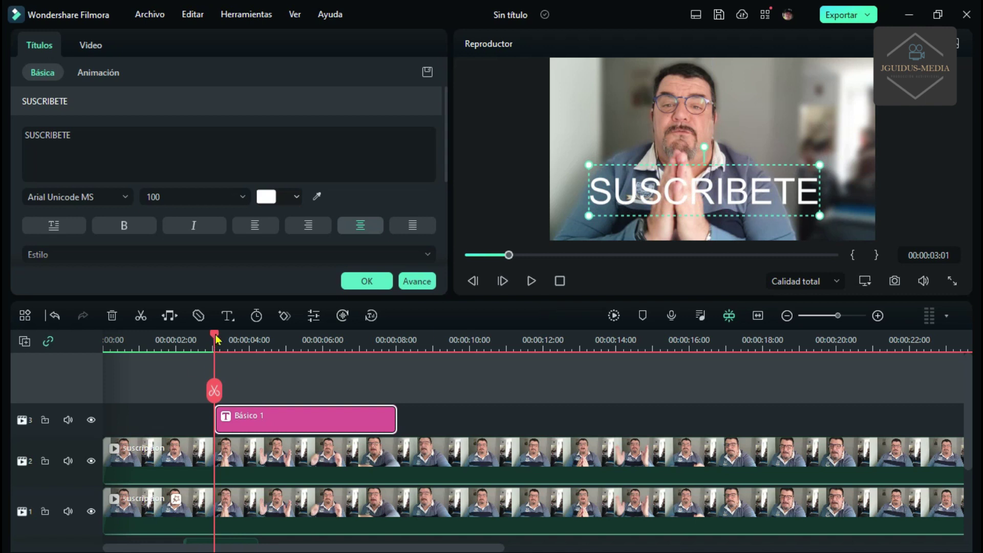
At 00:00:04:17, change the SUSCRIBETE title to a heavy condensed font and place it between the open hands
{"action": "left_click_drag", "start_coordinate": [215, 339], "coordinate": [274, 340]}
{"action": "left_click", "coordinate": [123, 196]}
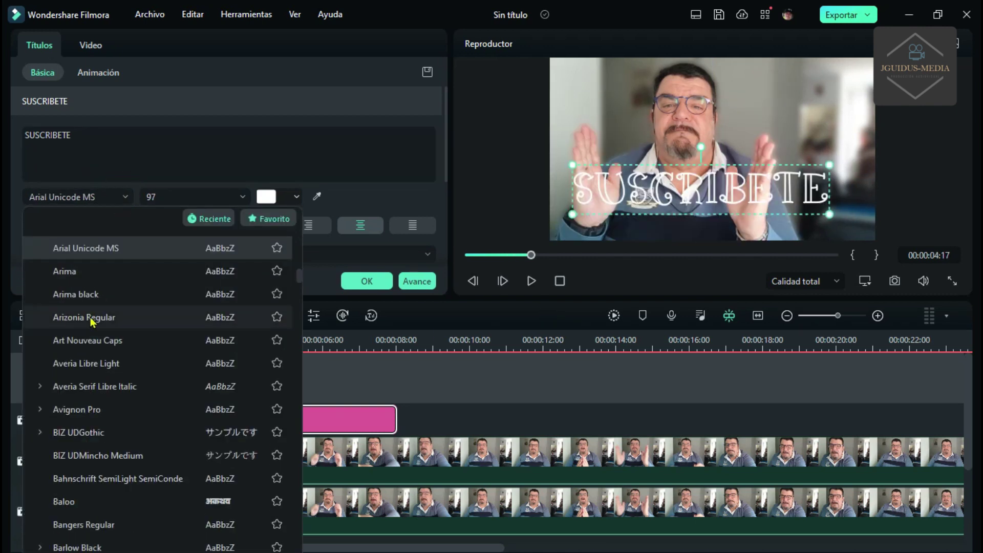
{"action": "scroll", "coordinate": [91, 320], "scroll_direction": "down", "scroll_amount": 3}
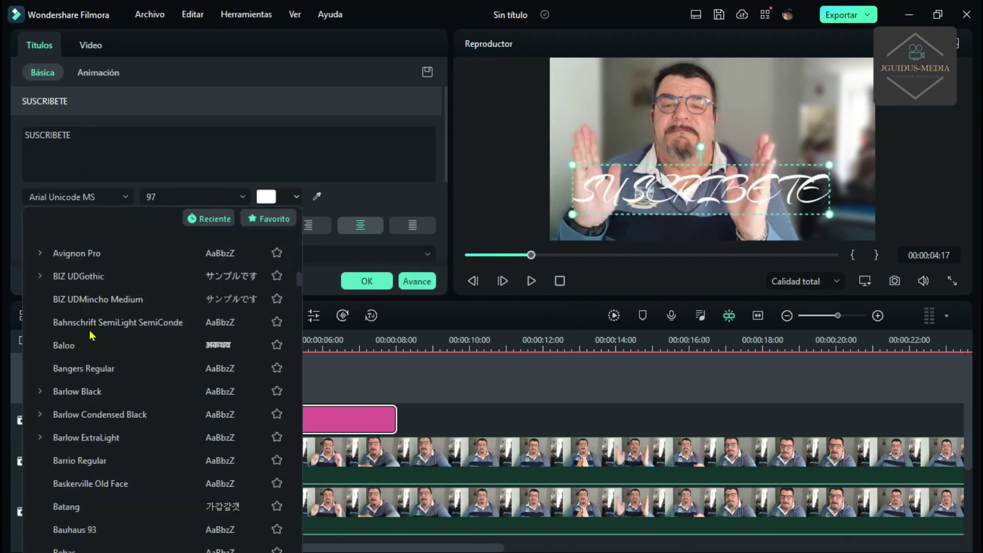
{"action": "left_click", "coordinate": [97, 418]}
{"action": "left_click_drag", "start_coordinate": [686, 214], "coordinate": [657, 198]}
Apply the orange-to-yellow gradient style preset to the SUSCRIBETE title
{"action": "scroll", "coordinate": [354, 194], "scroll_direction": "down", "scroll_amount": 2}
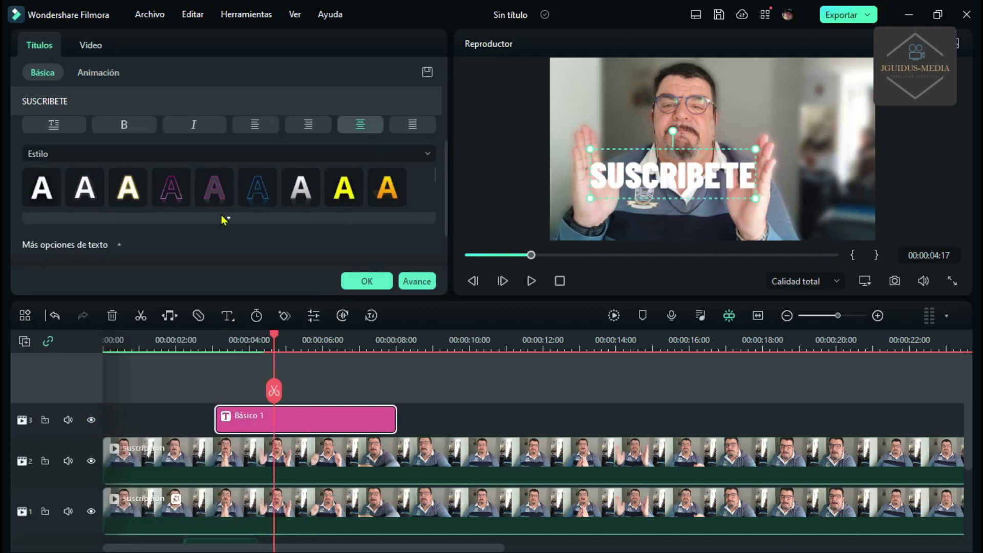
{"action": "left_click", "coordinate": [303, 234]}
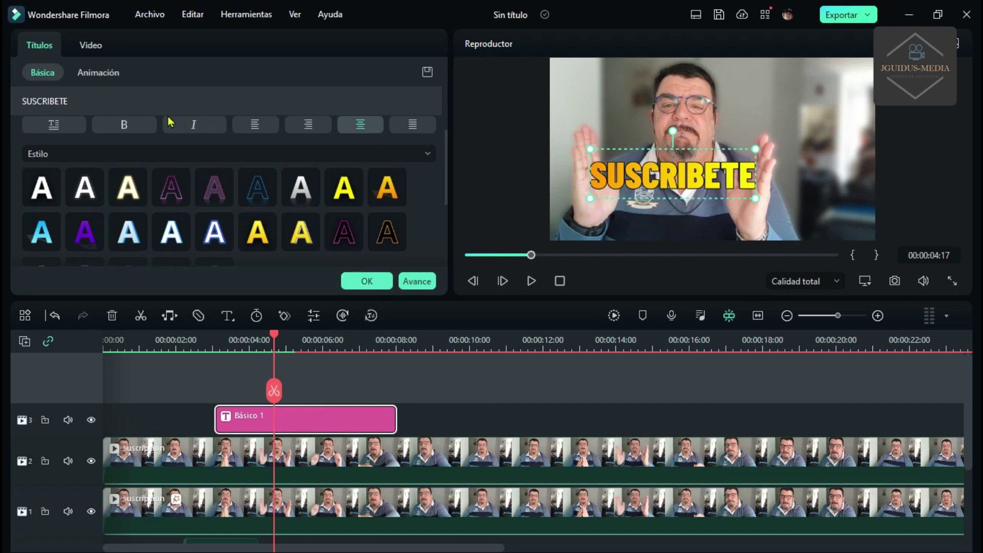
{"action": "left_click", "coordinate": [371, 280]}
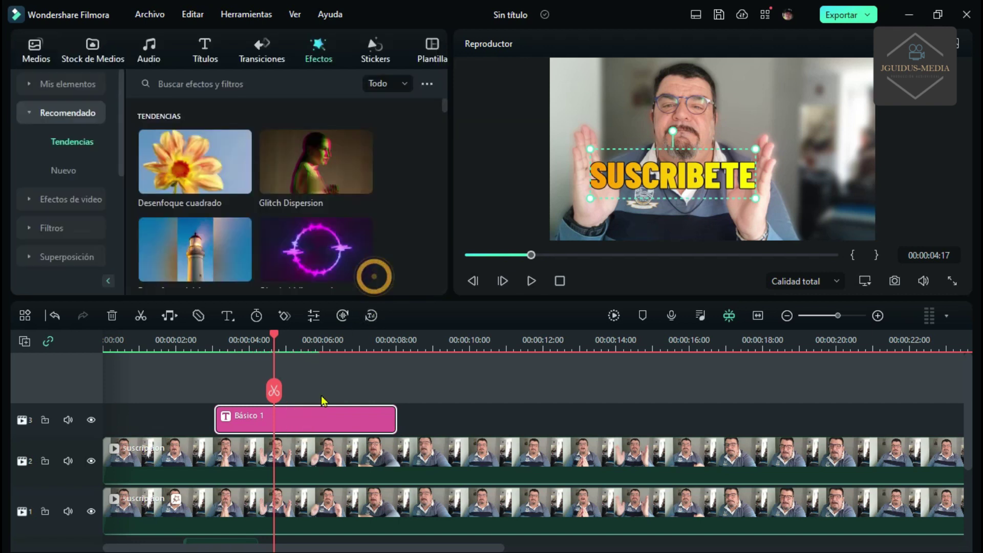
Keyframe the title at 00:00:04:17, and at 00:00:03:02 set its X scale to 1.1% and X position to about -242 px
{"action": "left_click", "coordinate": [284, 315]}
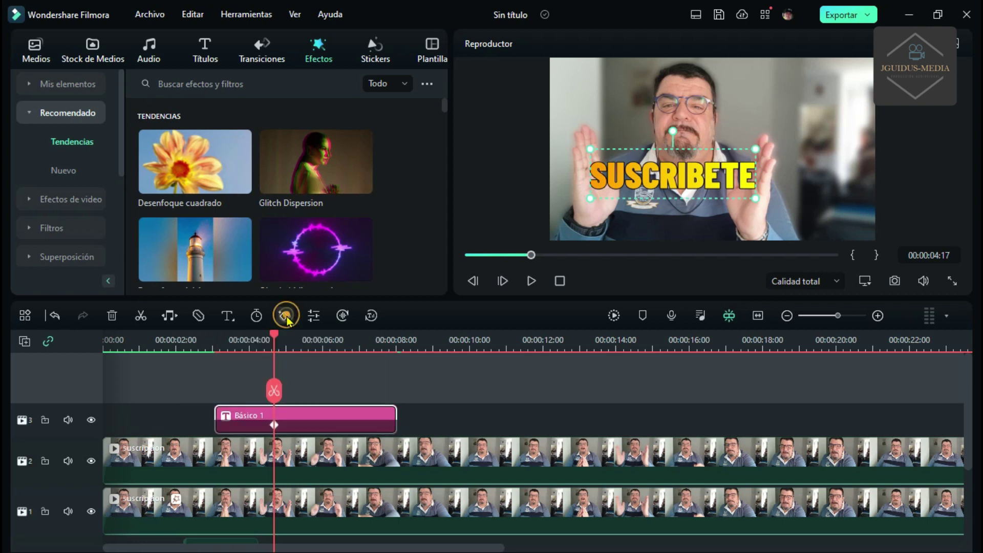
{"action": "left_click_drag", "start_coordinate": [274, 338], "coordinate": [215, 353]}
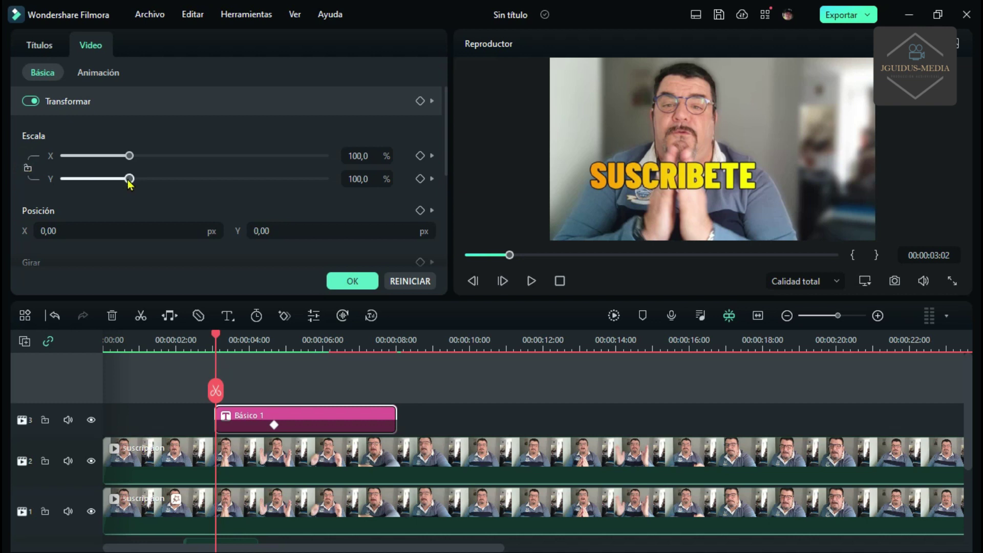
{"action": "left_click_drag", "start_coordinate": [128, 156], "coordinate": [71, 166]}
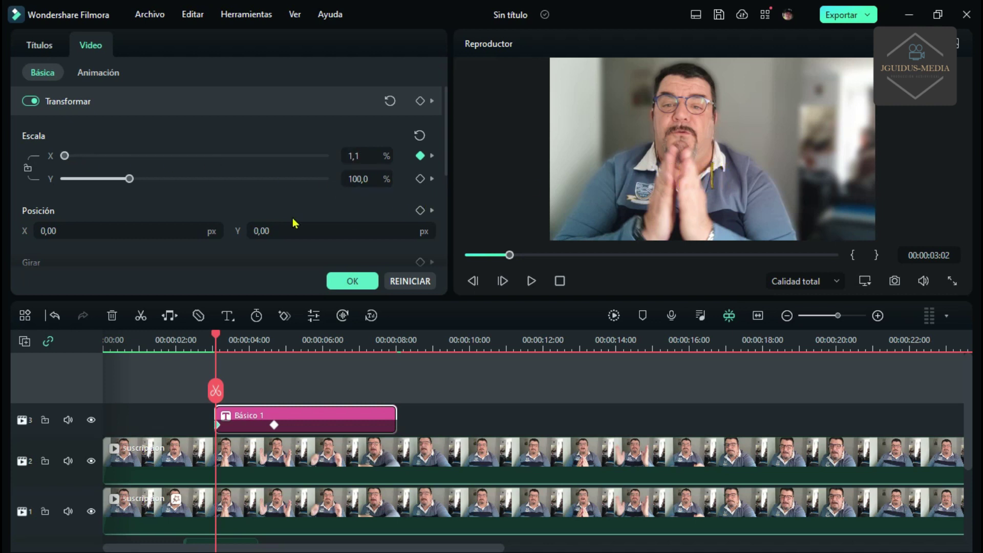
{"action": "left_click_drag", "start_coordinate": [110, 231], "coordinate": [105, 231]}
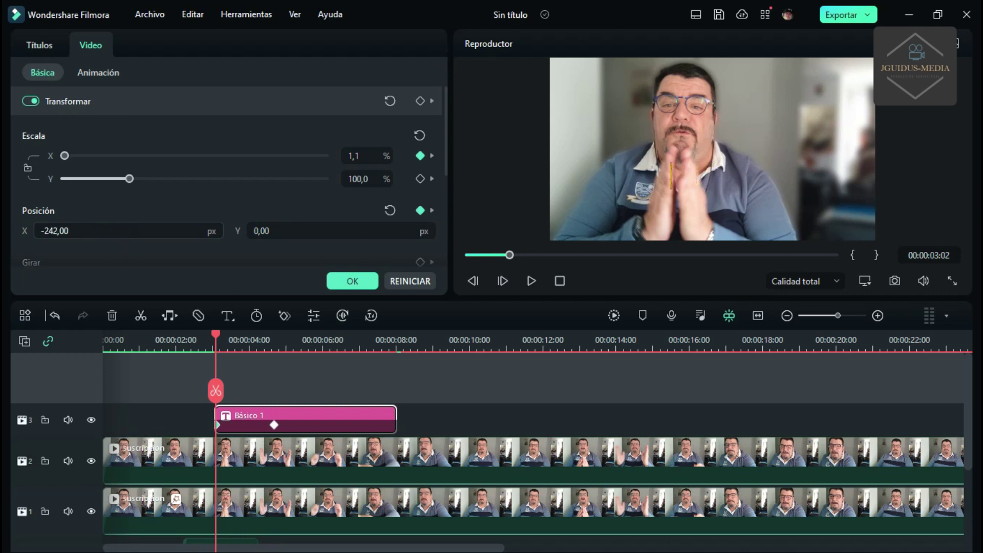
Add an Opacidad keyframe of 100% to the SUSCRIBETE title at 00:00:04:17
{"action": "scroll", "coordinate": [159, 184], "scroll_direction": "down", "scroll_amount": 5}
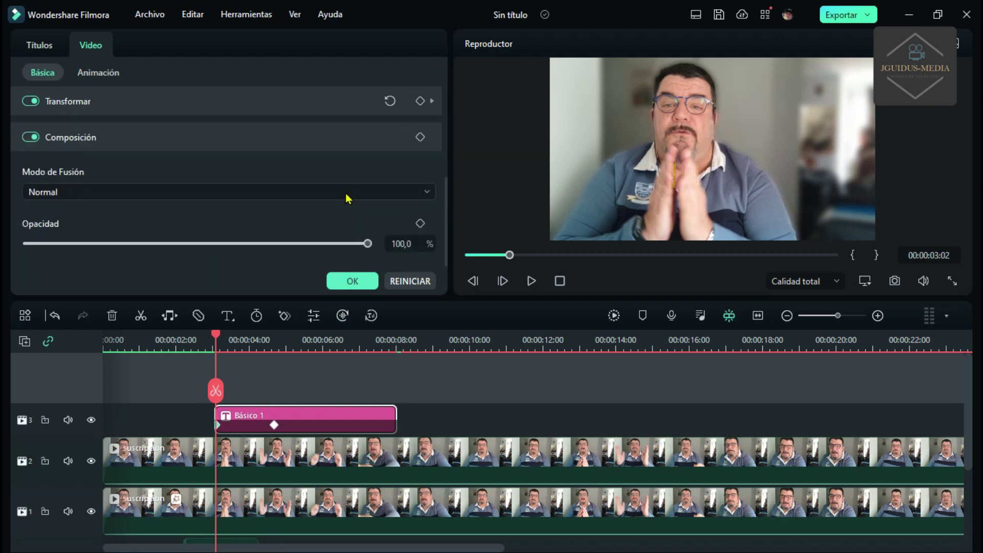
{"action": "scroll", "coordinate": [325, 193], "scroll_direction": "up", "scroll_amount": 3}
{"action": "left_click", "coordinate": [429, 124]}
{"action": "scroll", "coordinate": [303, 182], "scroll_direction": "down", "scroll_amount": 2}
{"action": "left_click", "coordinate": [421, 223]}
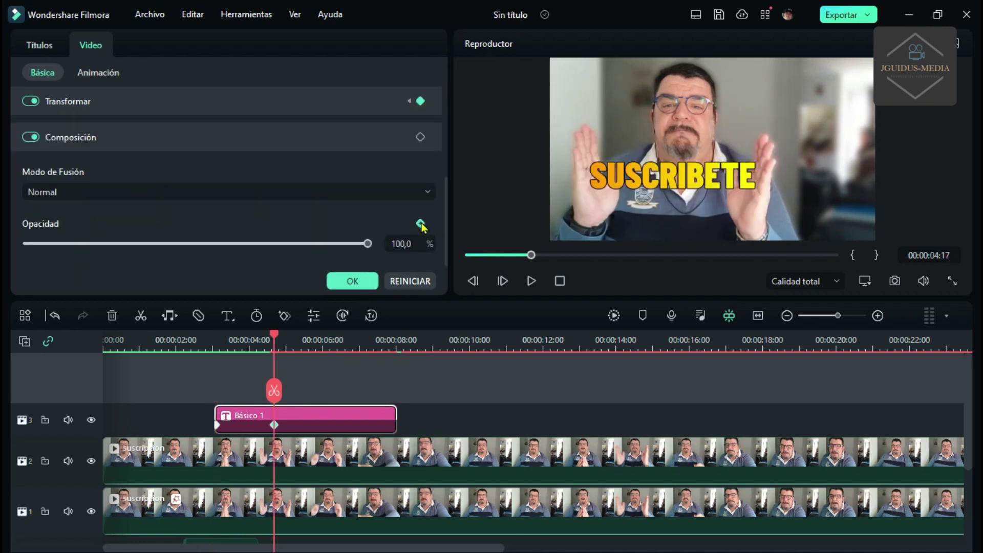
Set the SUSCRIBETE title's Opacidad to 0% at its start, 00:00:03:01
{"action": "left_click", "coordinate": [410, 104]}
{"action": "left_click", "coordinate": [502, 281]}
{"action": "left_click", "coordinate": [472, 281]}
{"action": "left_click", "coordinate": [473, 282]}
{"action": "left_click_drag", "start_coordinate": [368, 244], "coordinate": [26, 261]}
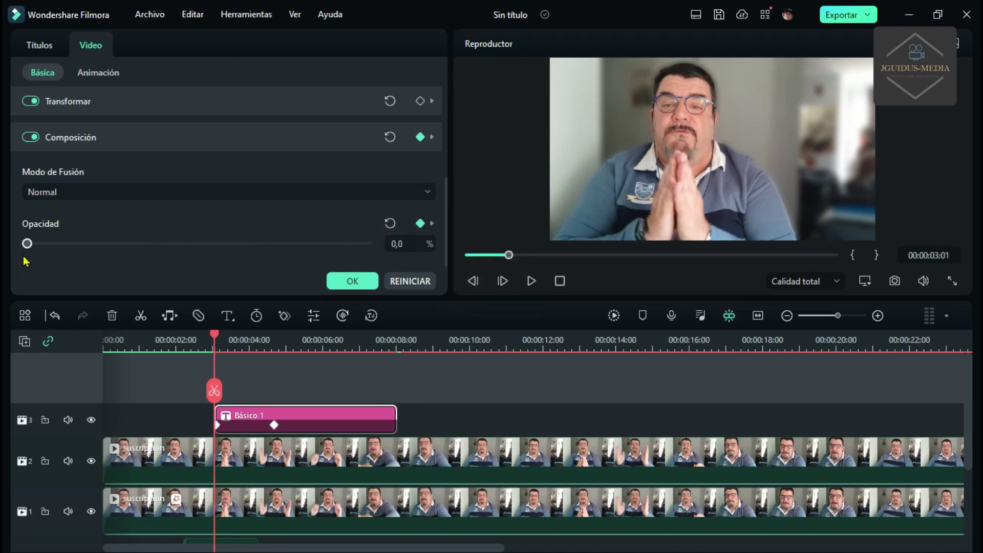
{"action": "left_click", "coordinate": [352, 282]}
Split both suscripcion clips just past 00:00:10:00 and delete the parts after the cut
{"action": "left_click", "coordinate": [480, 342]}
{"action": "left_click", "coordinate": [532, 469]}
{"action": "left_click", "coordinate": [539, 510], "text": "ctrl"}
{"action": "left_click", "coordinate": [480, 391]}
{"action": "left_click", "coordinate": [628, 475]}
{"action": "key", "text": "Delete"}
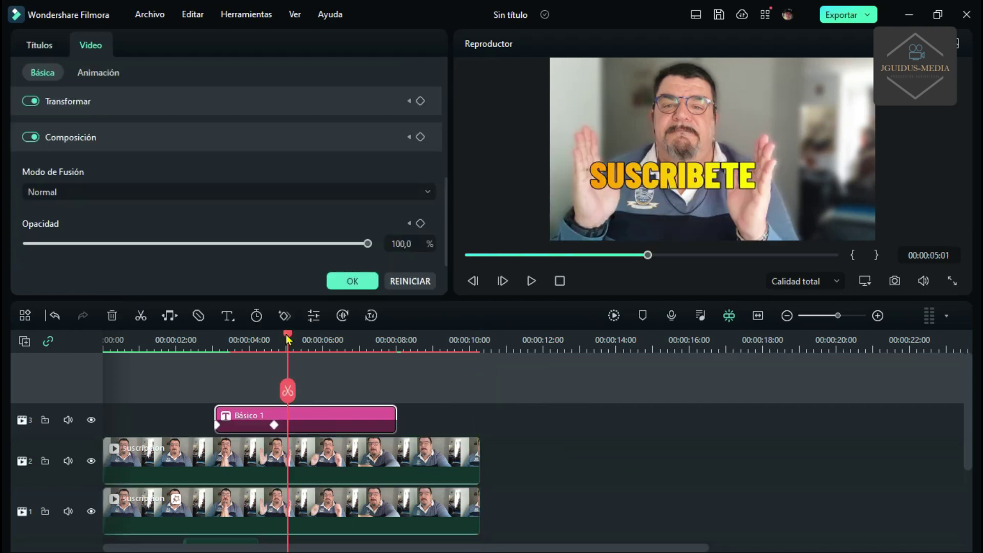
Add an Opacidad keyframe of 100% to the SUSCRIBETE title at 00:00:05:16 and go back one frame to 00:00:05:15
{"action": "left_click", "coordinate": [295, 342]}
{"action": "left_click_drag", "start_coordinate": [294, 342], "coordinate": [310, 347]}
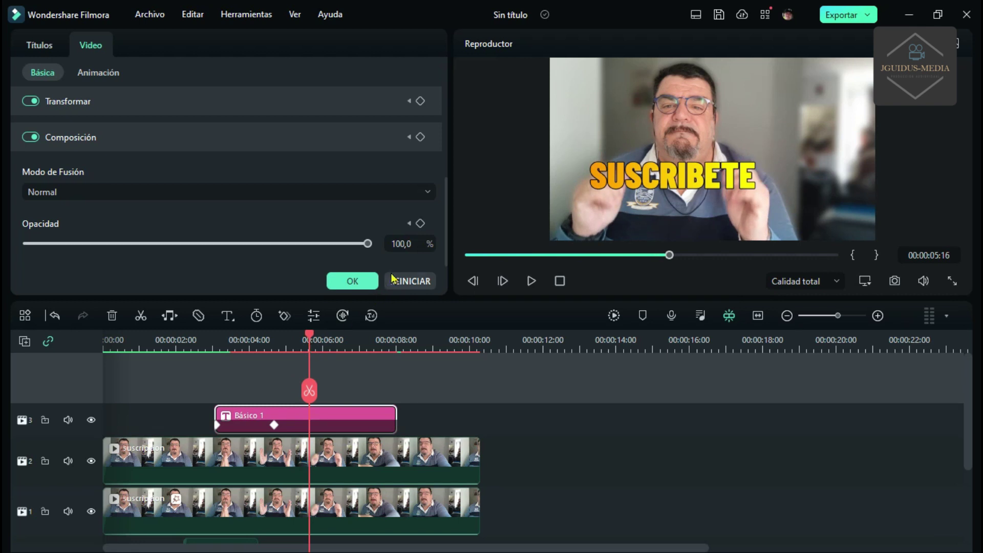
{"action": "left_click", "coordinate": [420, 224]}
{"action": "left_click", "coordinate": [315, 143]}
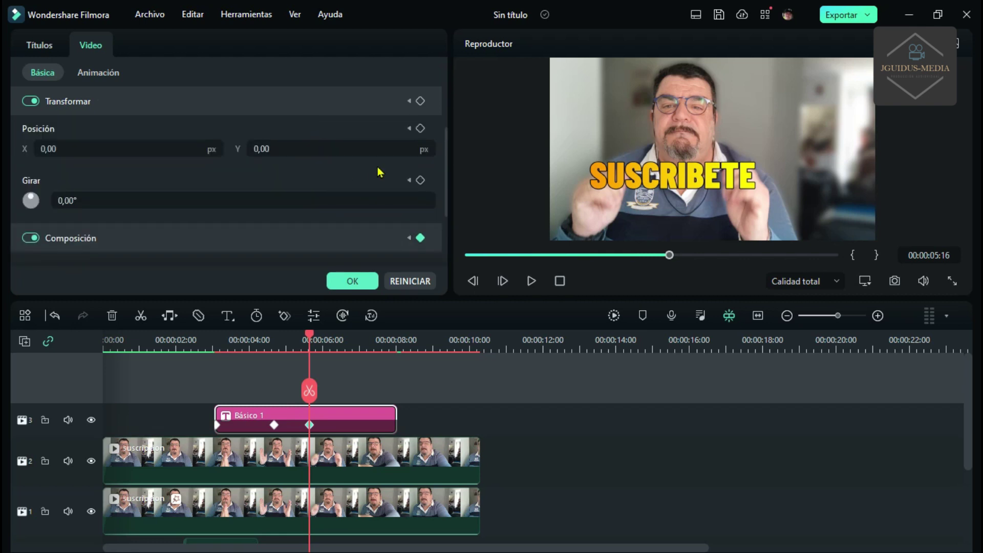
{"action": "scroll", "coordinate": [380, 171], "scroll_direction": "up", "scroll_amount": 2}
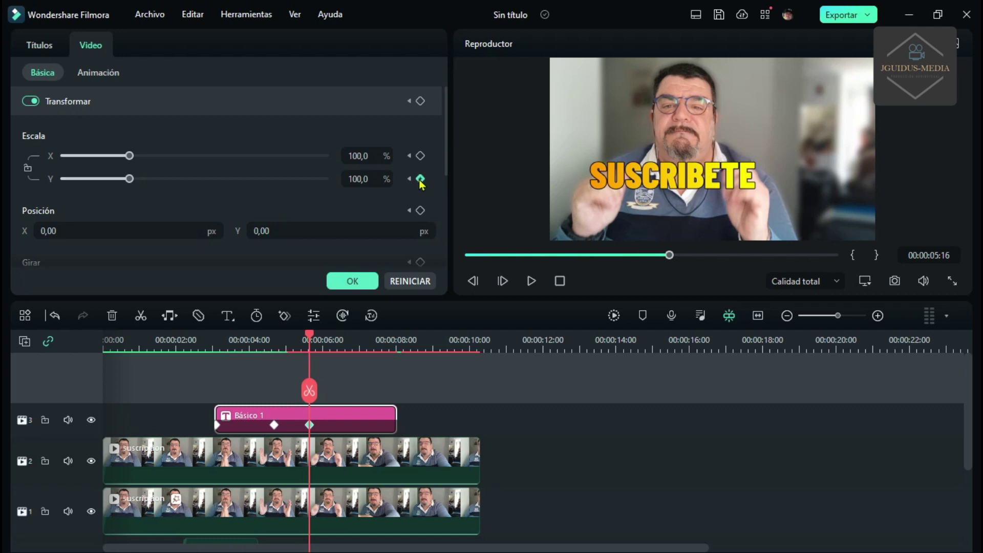
{"action": "left_click", "coordinate": [474, 281]}
{"action": "left_click", "coordinate": [476, 283]}
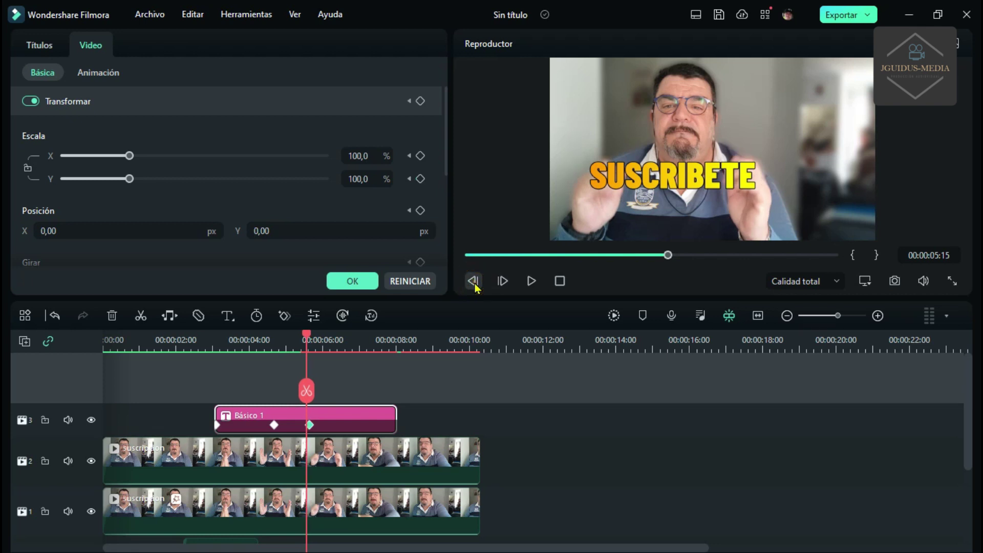